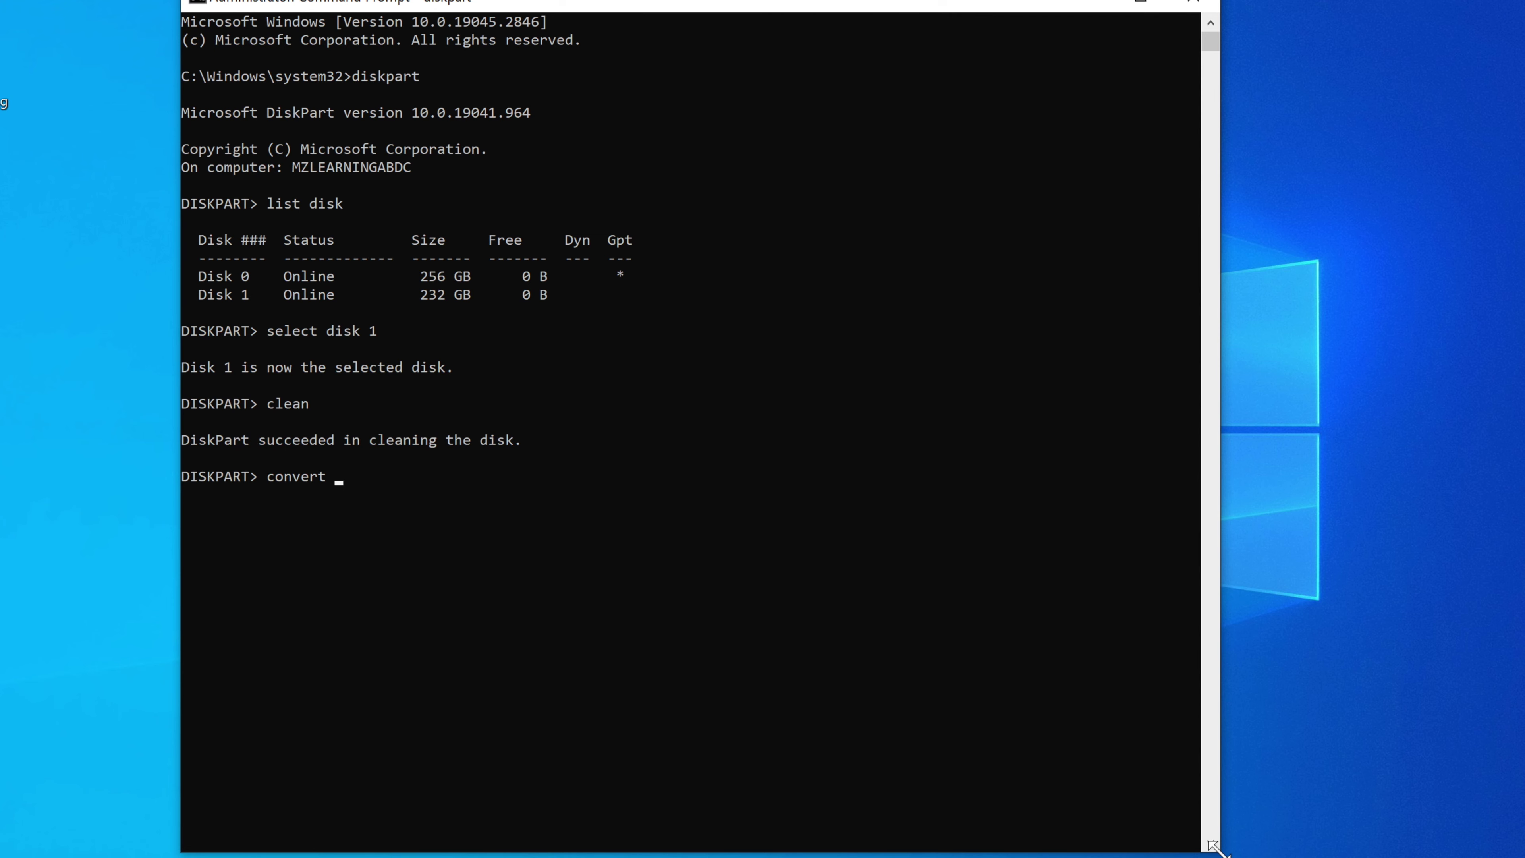
- Convert the selected disk to GPT, create a primary partition on it, and exit DiskPart and the command prompt
text(gpt)
key(Return)
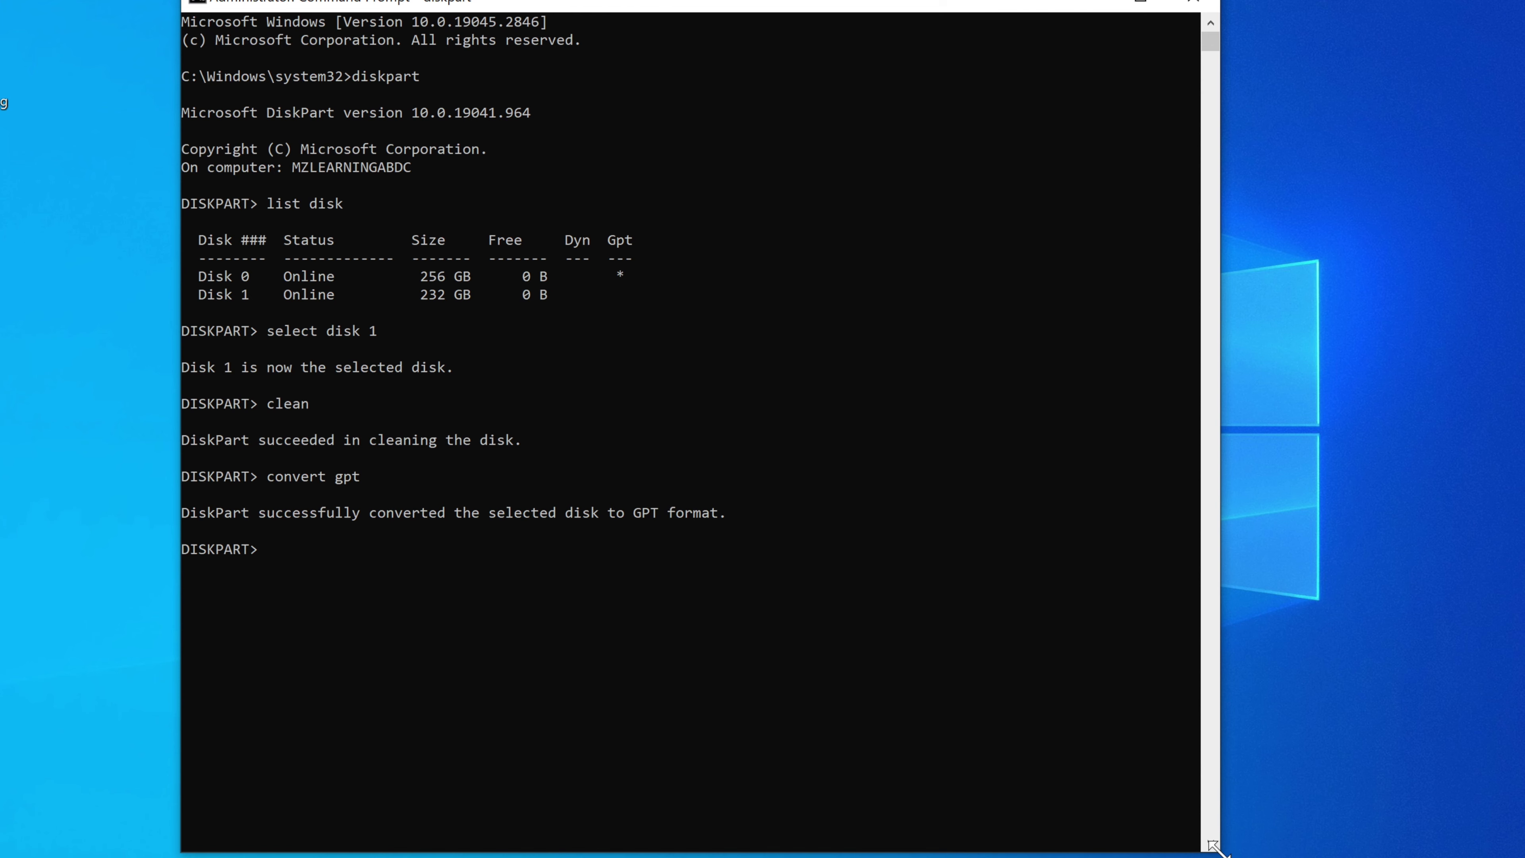
text(create partition primary)
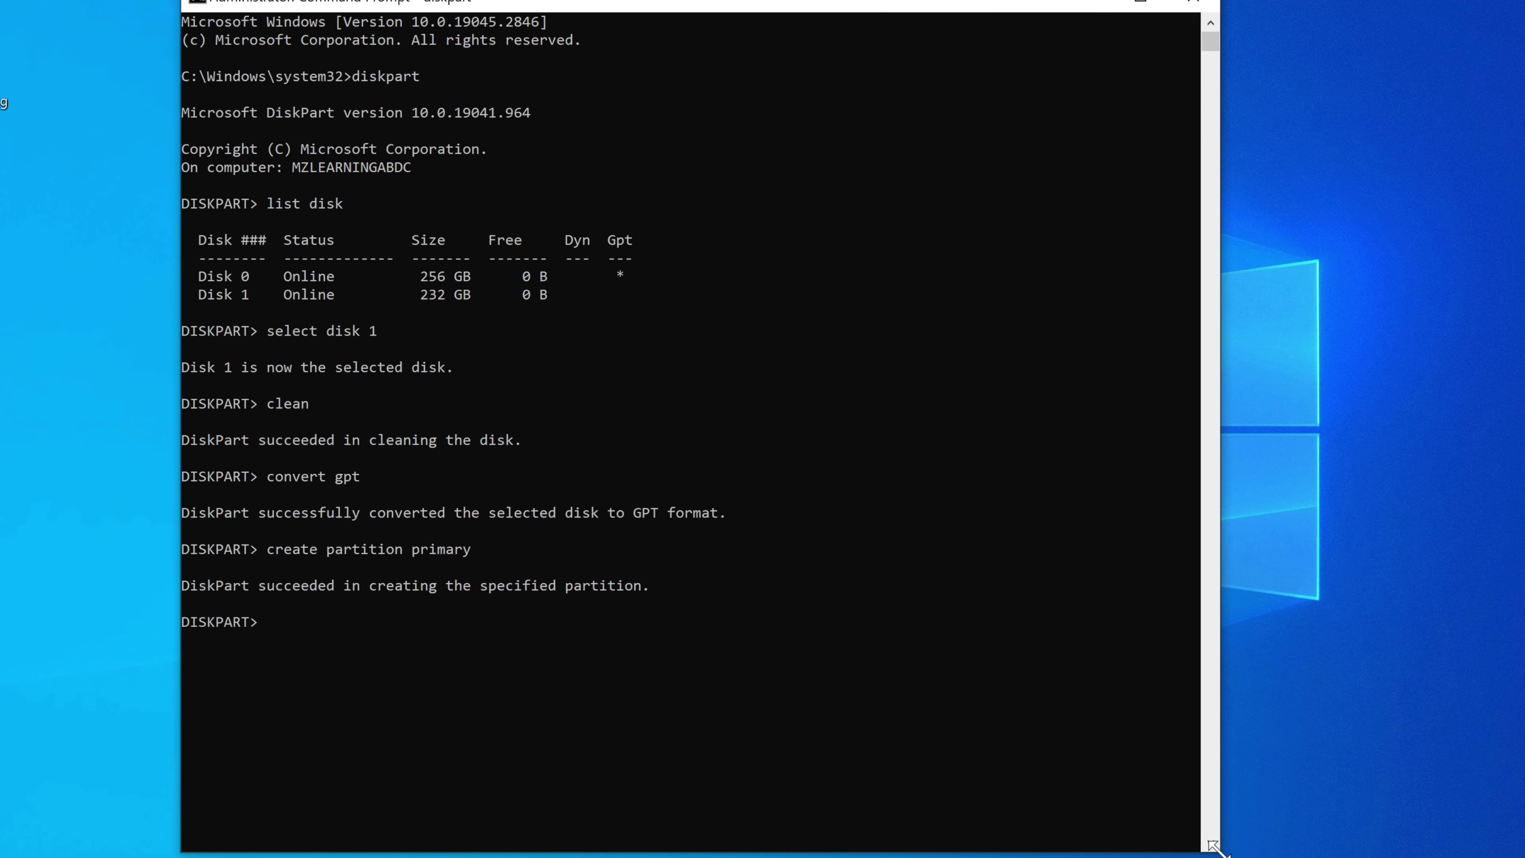
text(it)
key(Return)
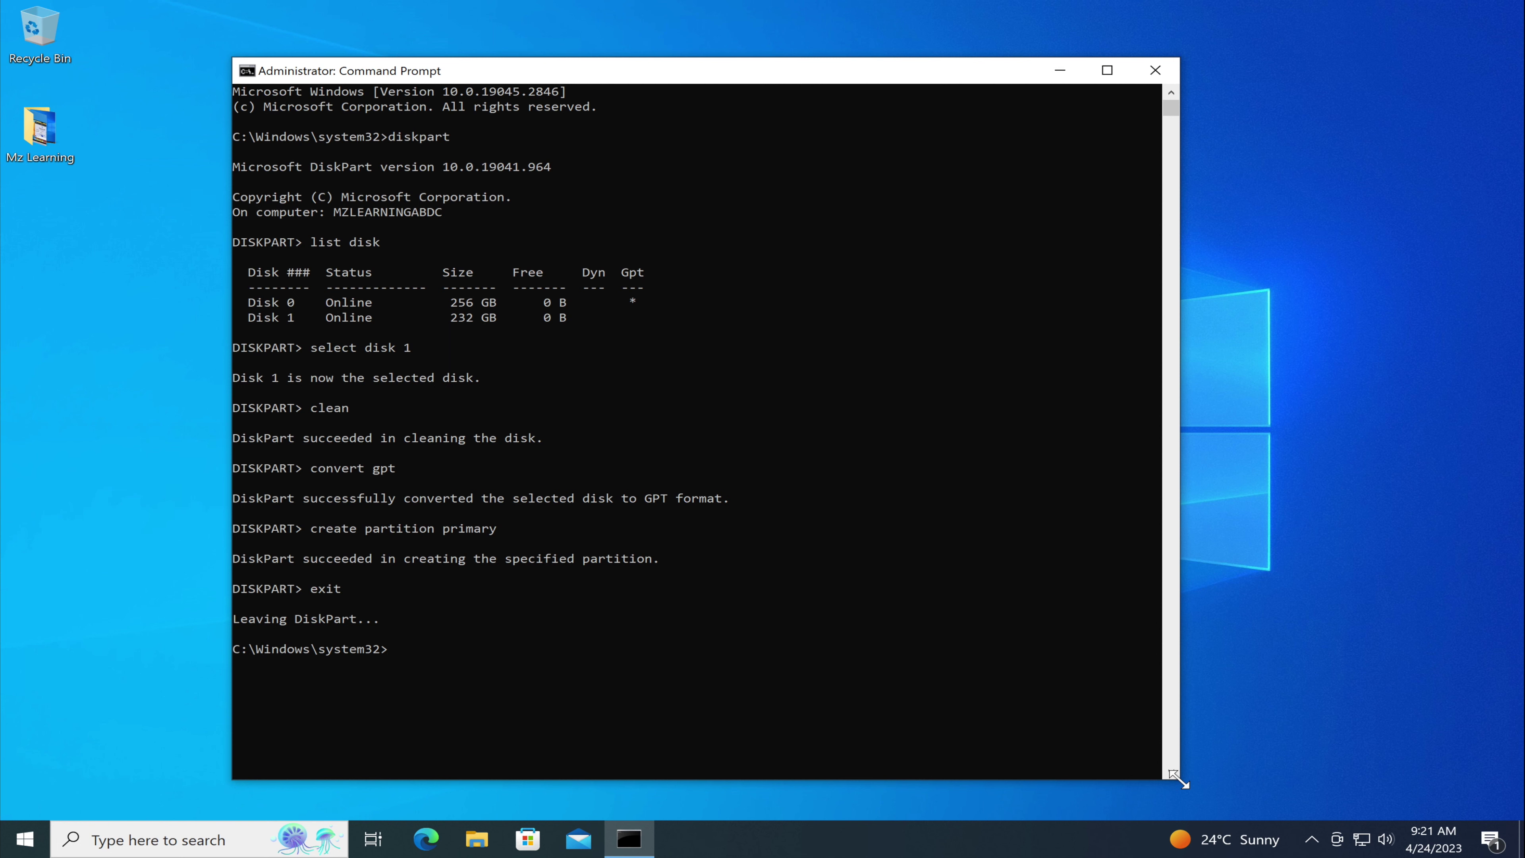
click(1157, 67)
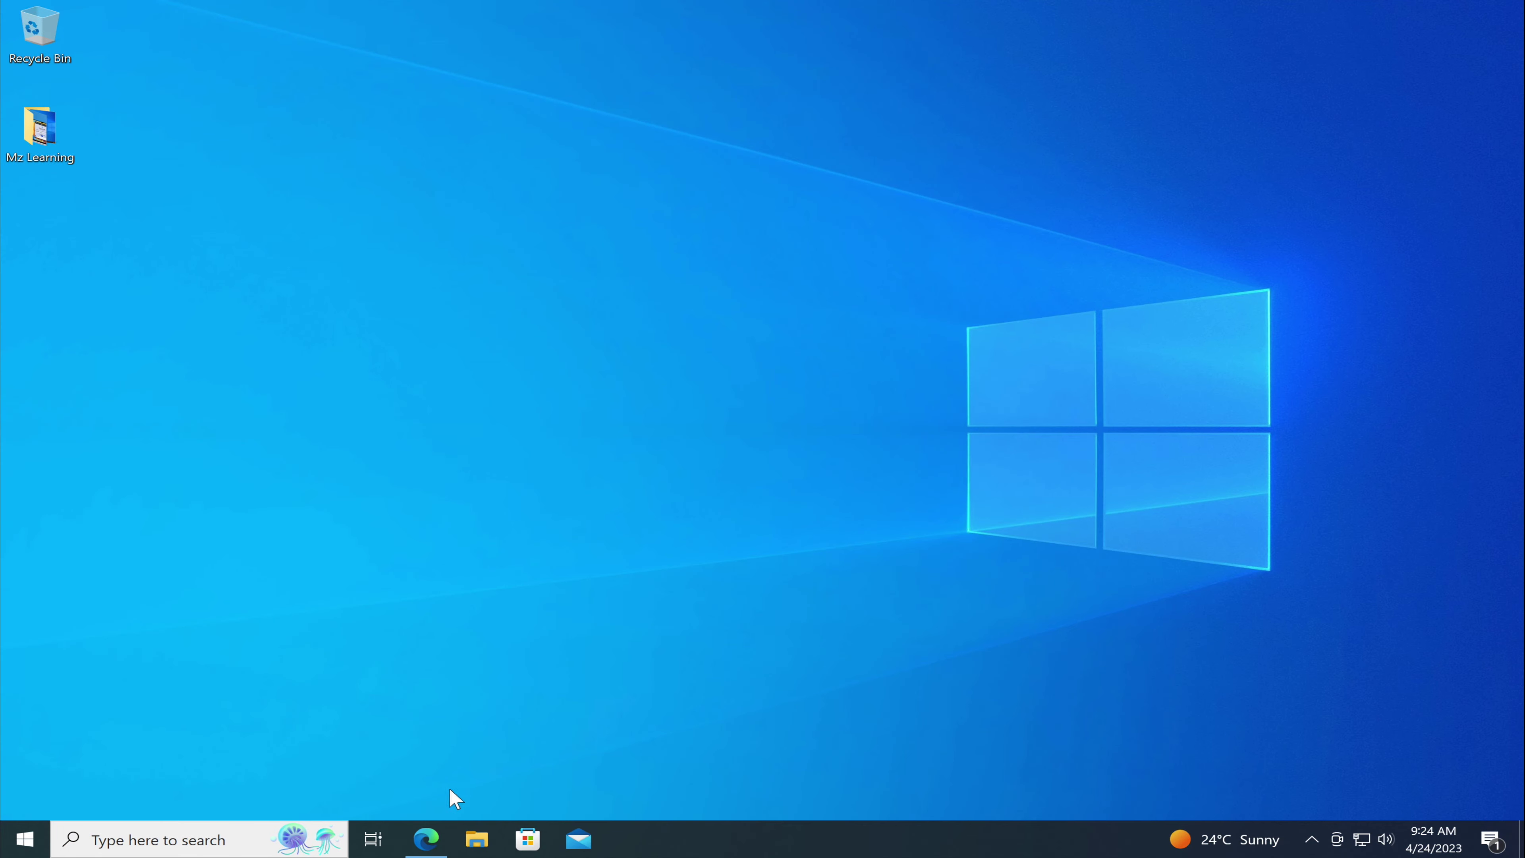
- Switch to Microsoft Edge and download the TransMac setup archive tmsetup.zip from the acutesystems.com page
click(428, 839)
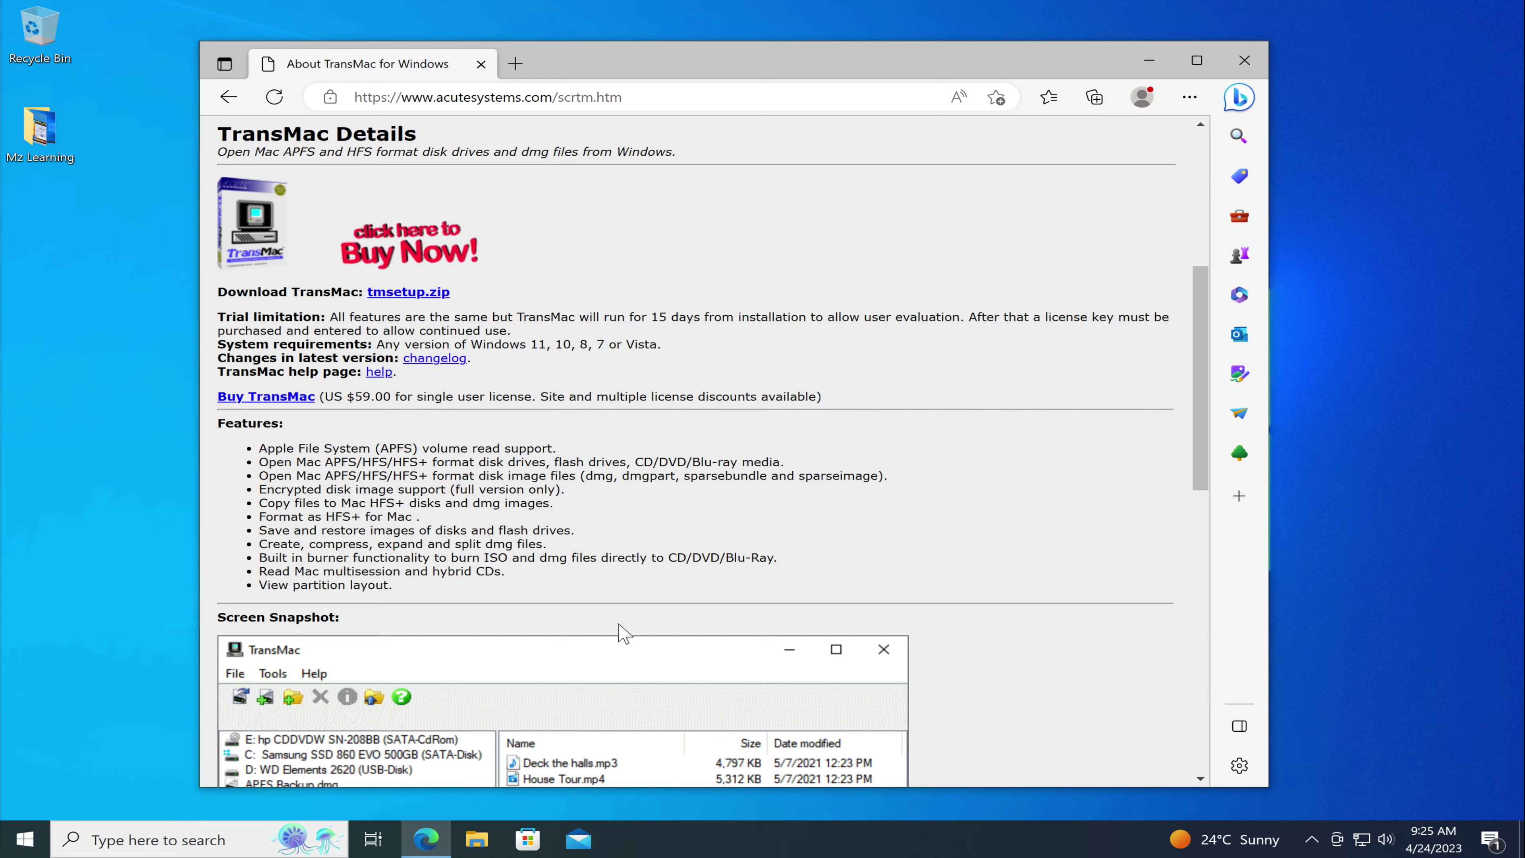
click(425, 294)
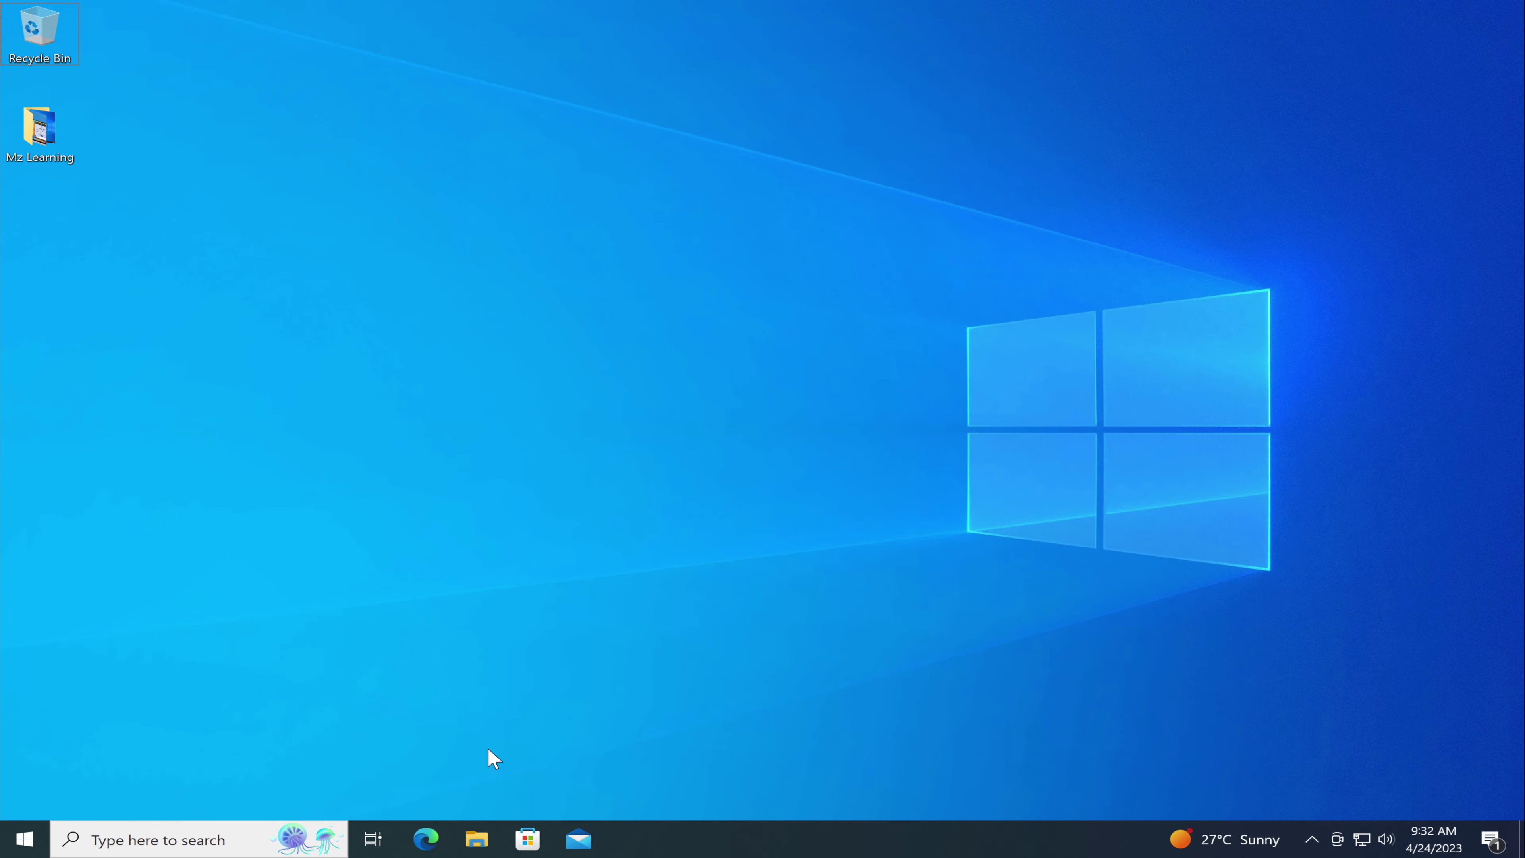
- Launch TransMac, allow it to make changes to the device, and continue in trial mode
click(28, 836)
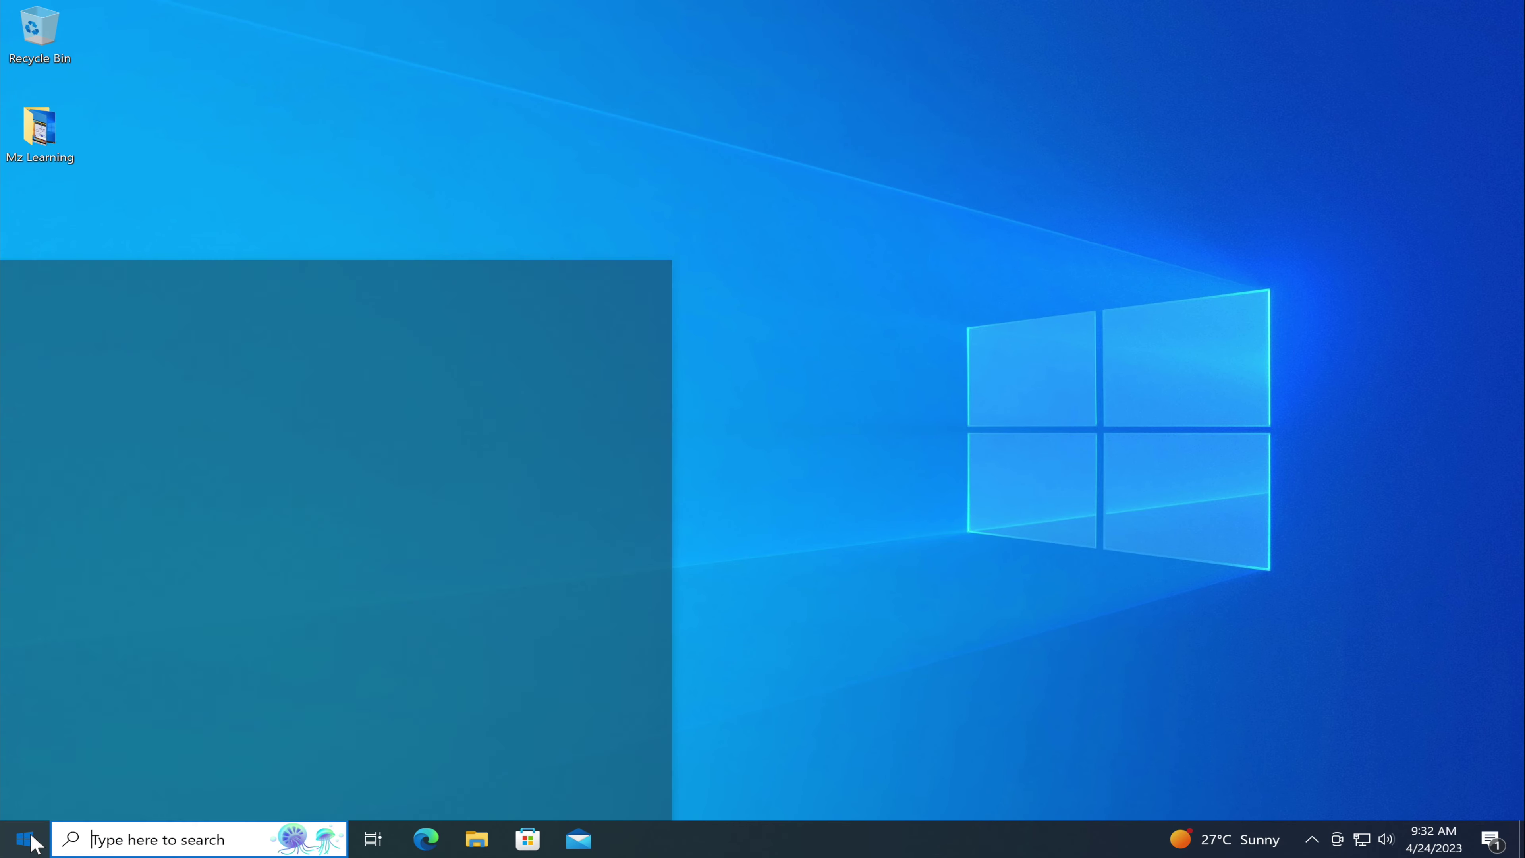
text(tra)
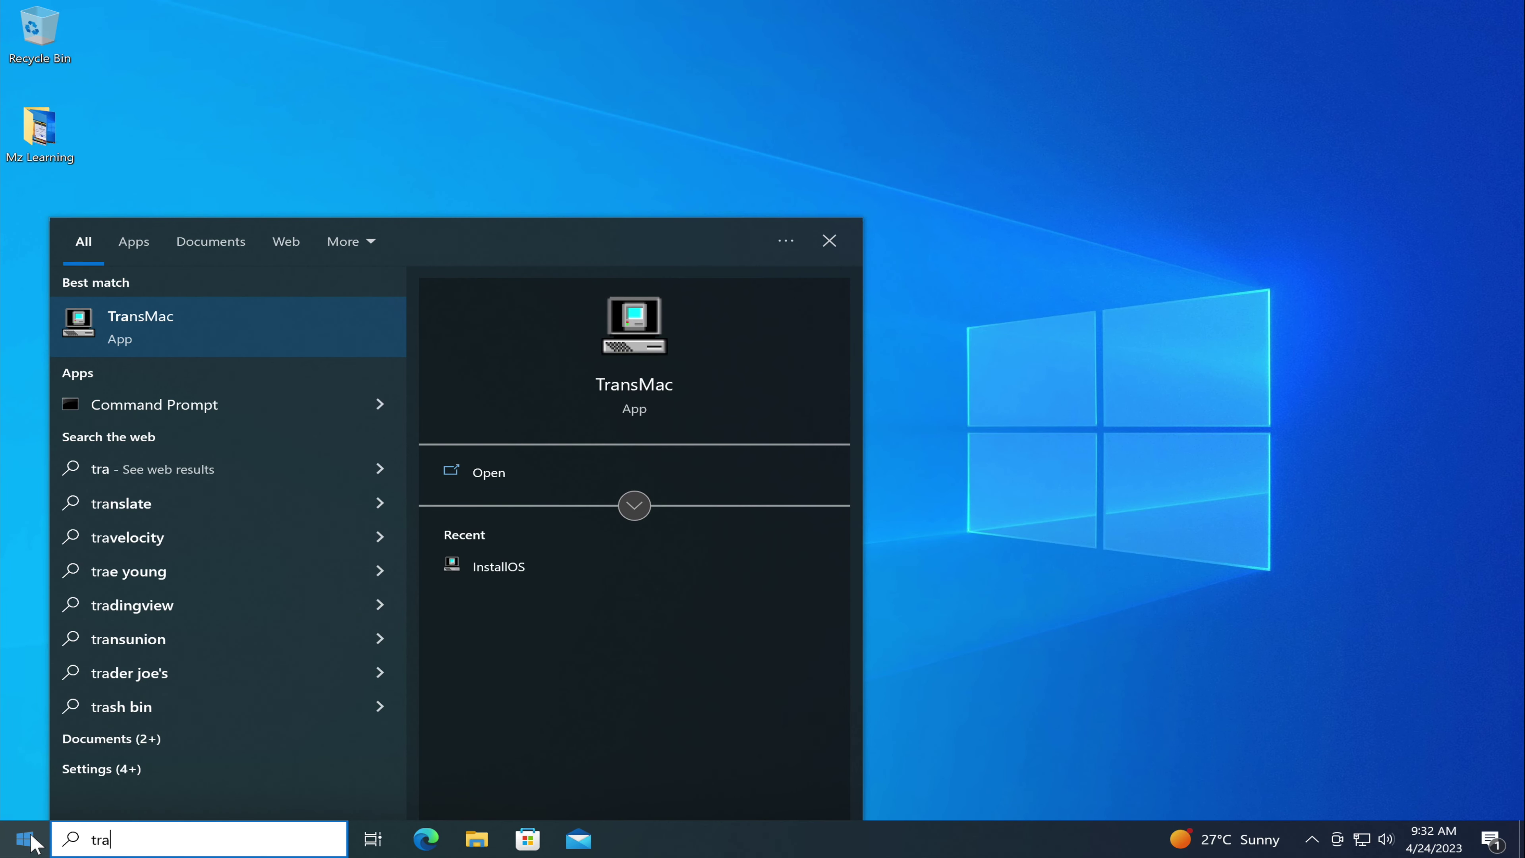
click(634, 505)
click(569, 505)
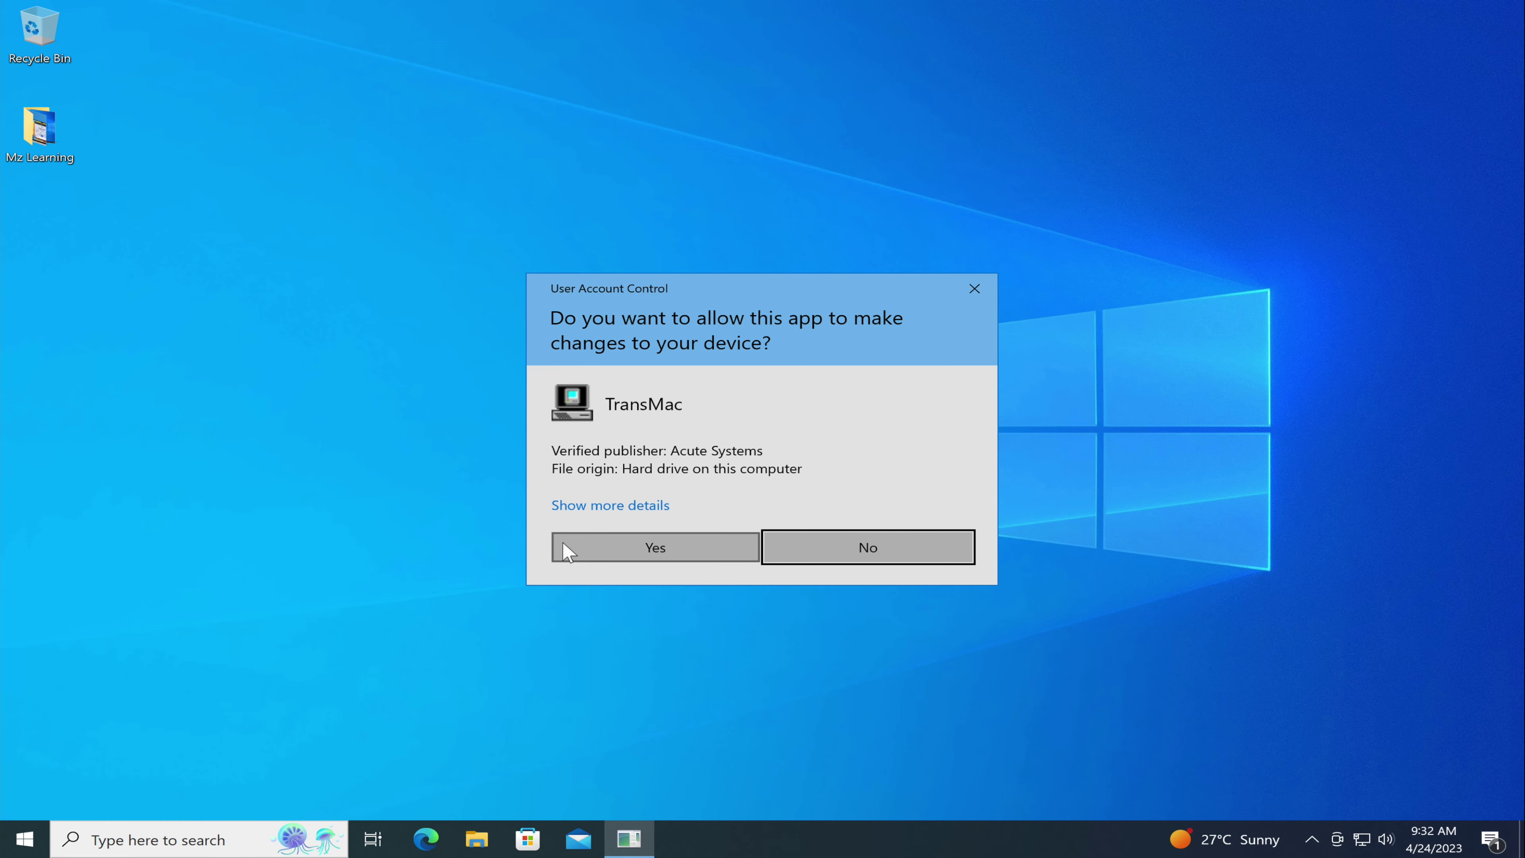
click(634, 550)
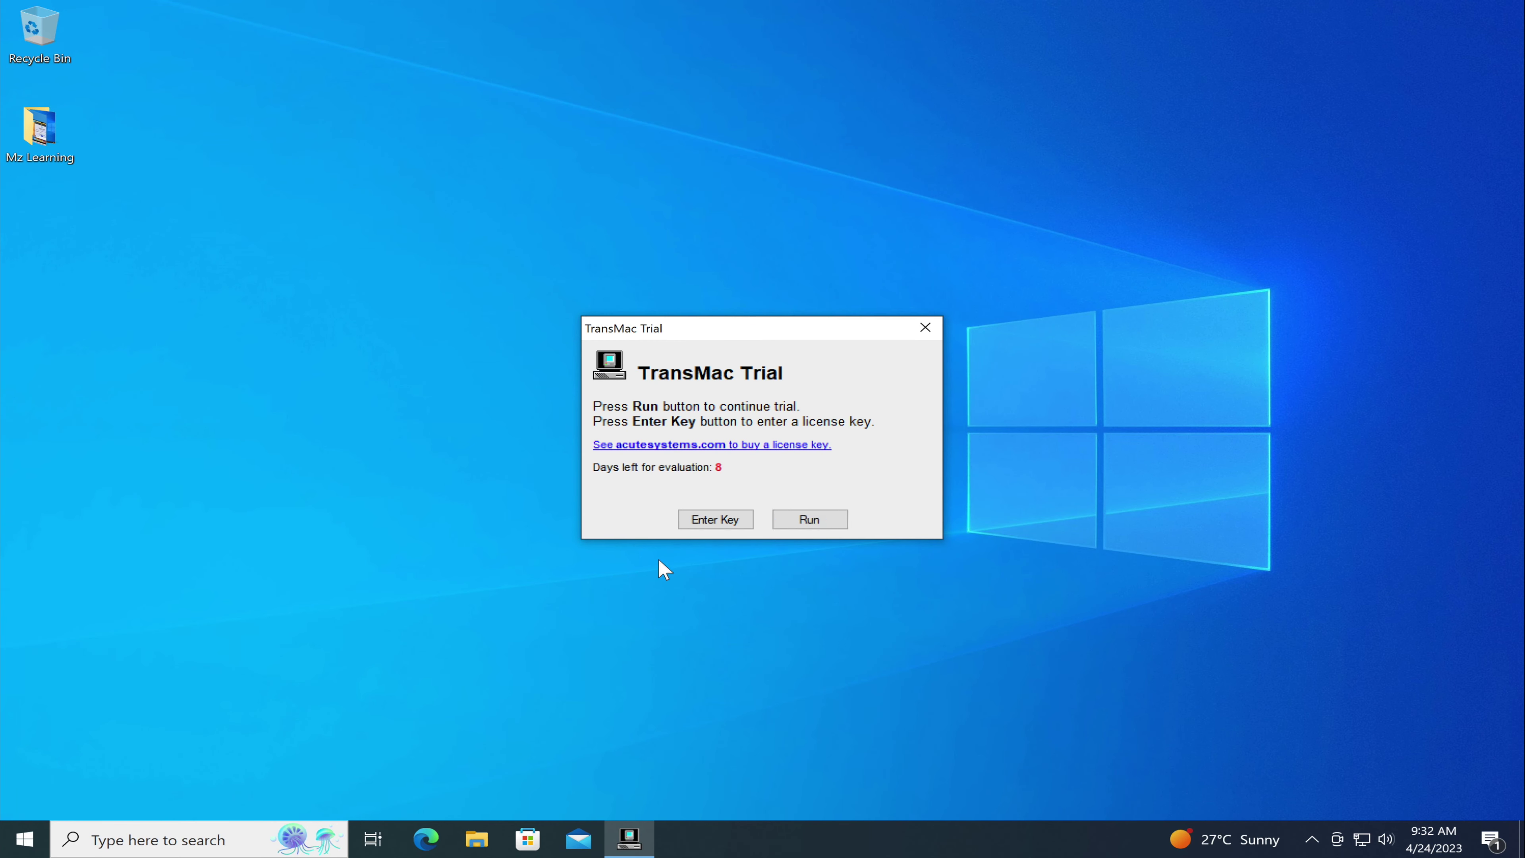
click(802, 523)
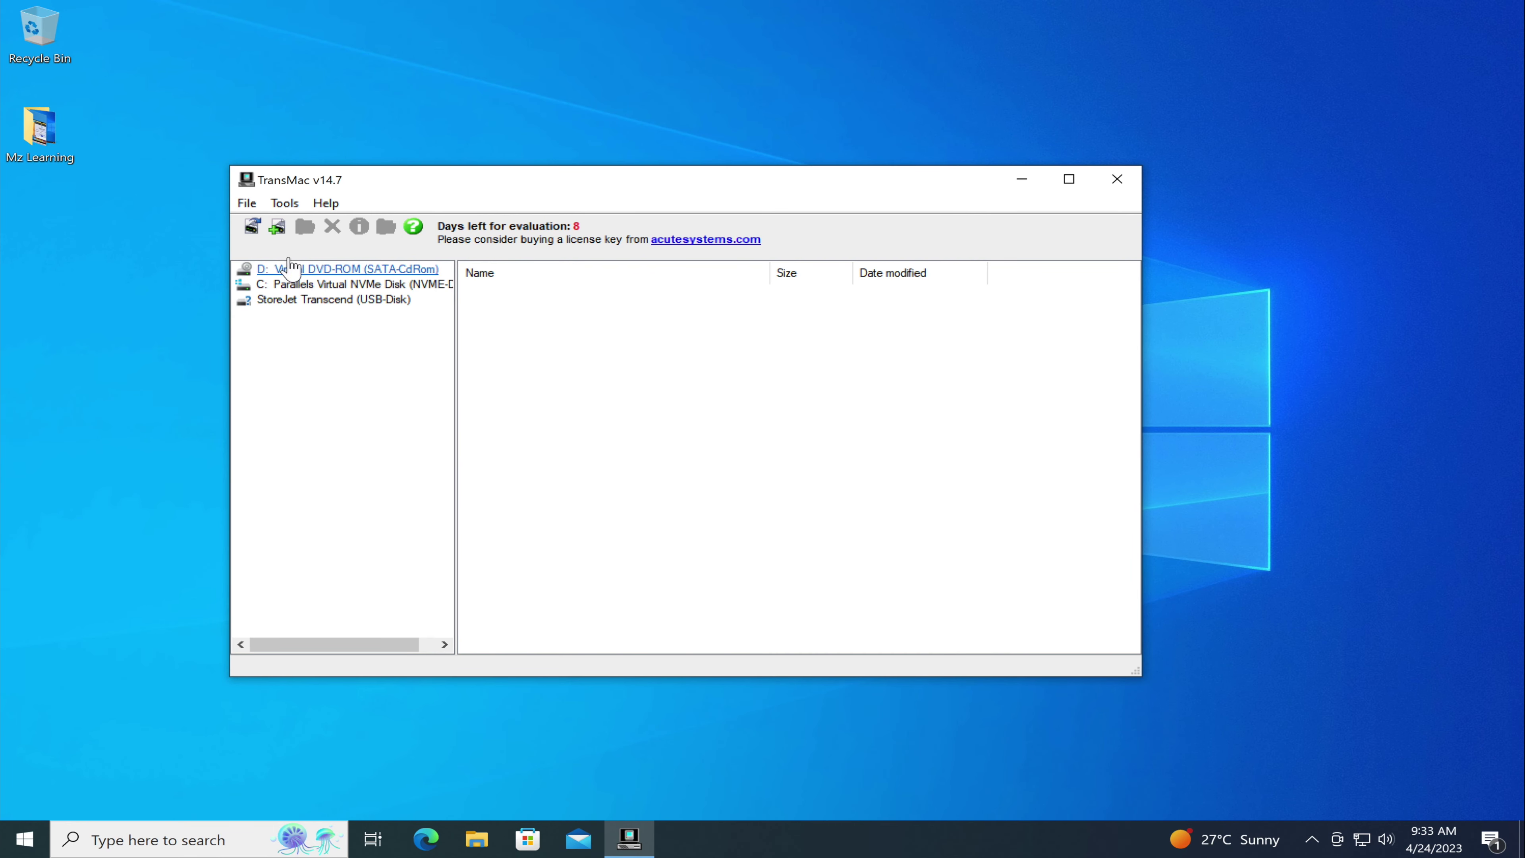
- Open the InstallOS disk image from the Downloads folder
click(248, 204)
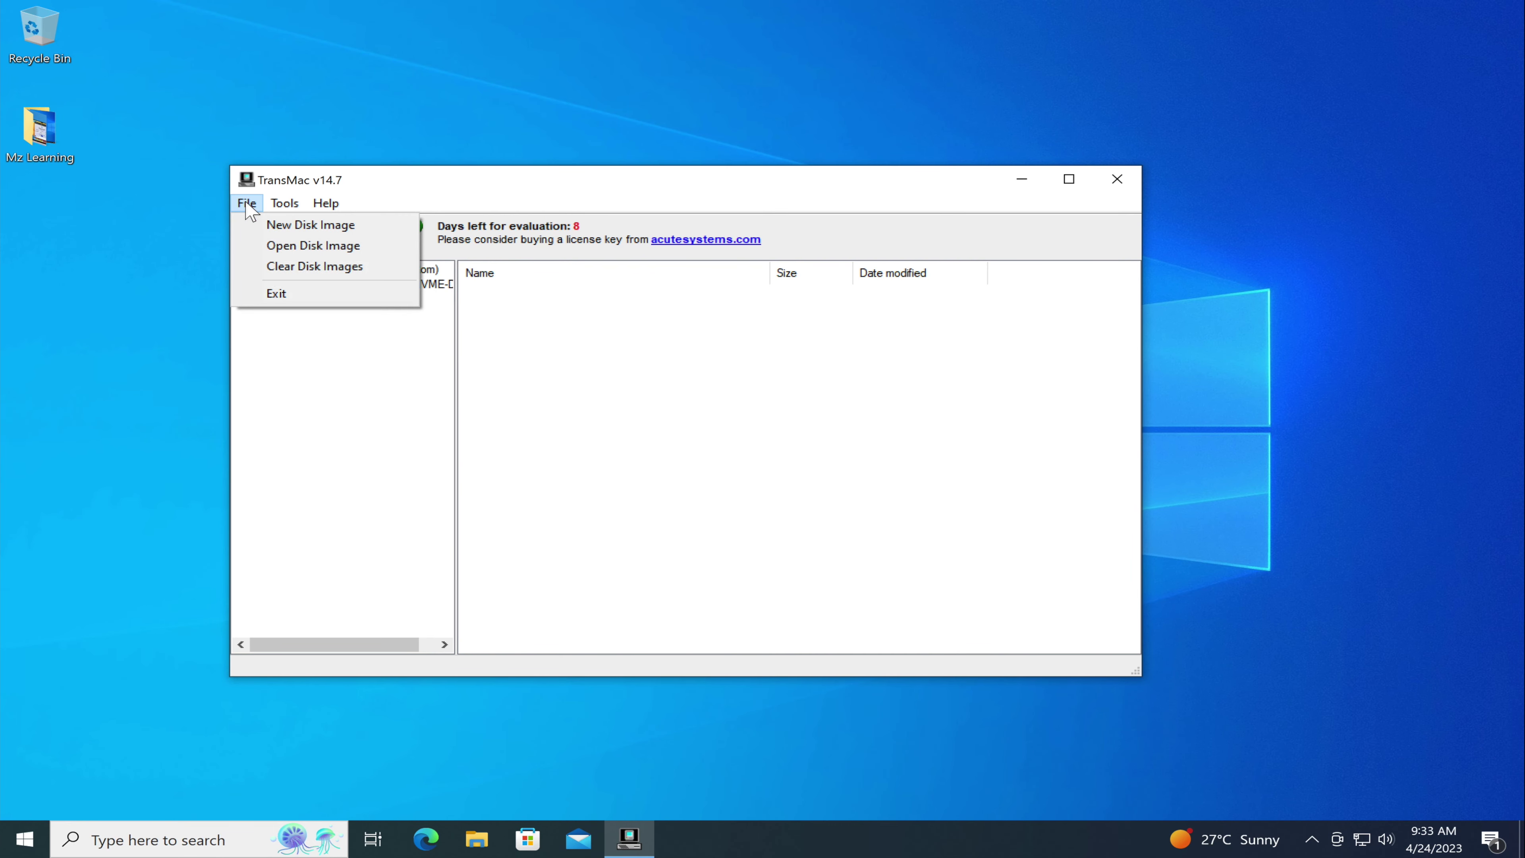
click(329, 247)
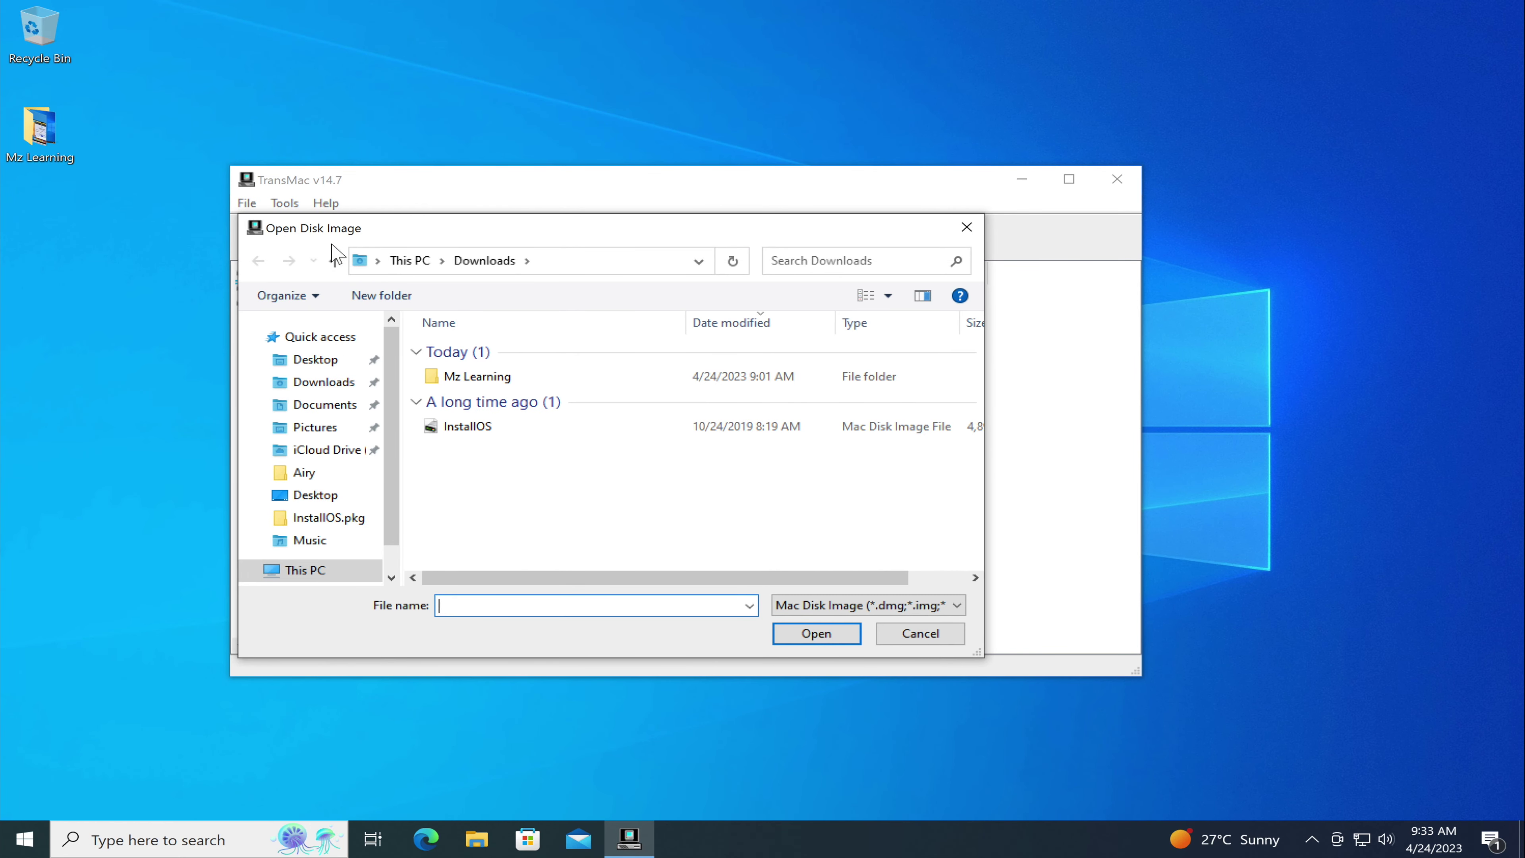
click(461, 428)
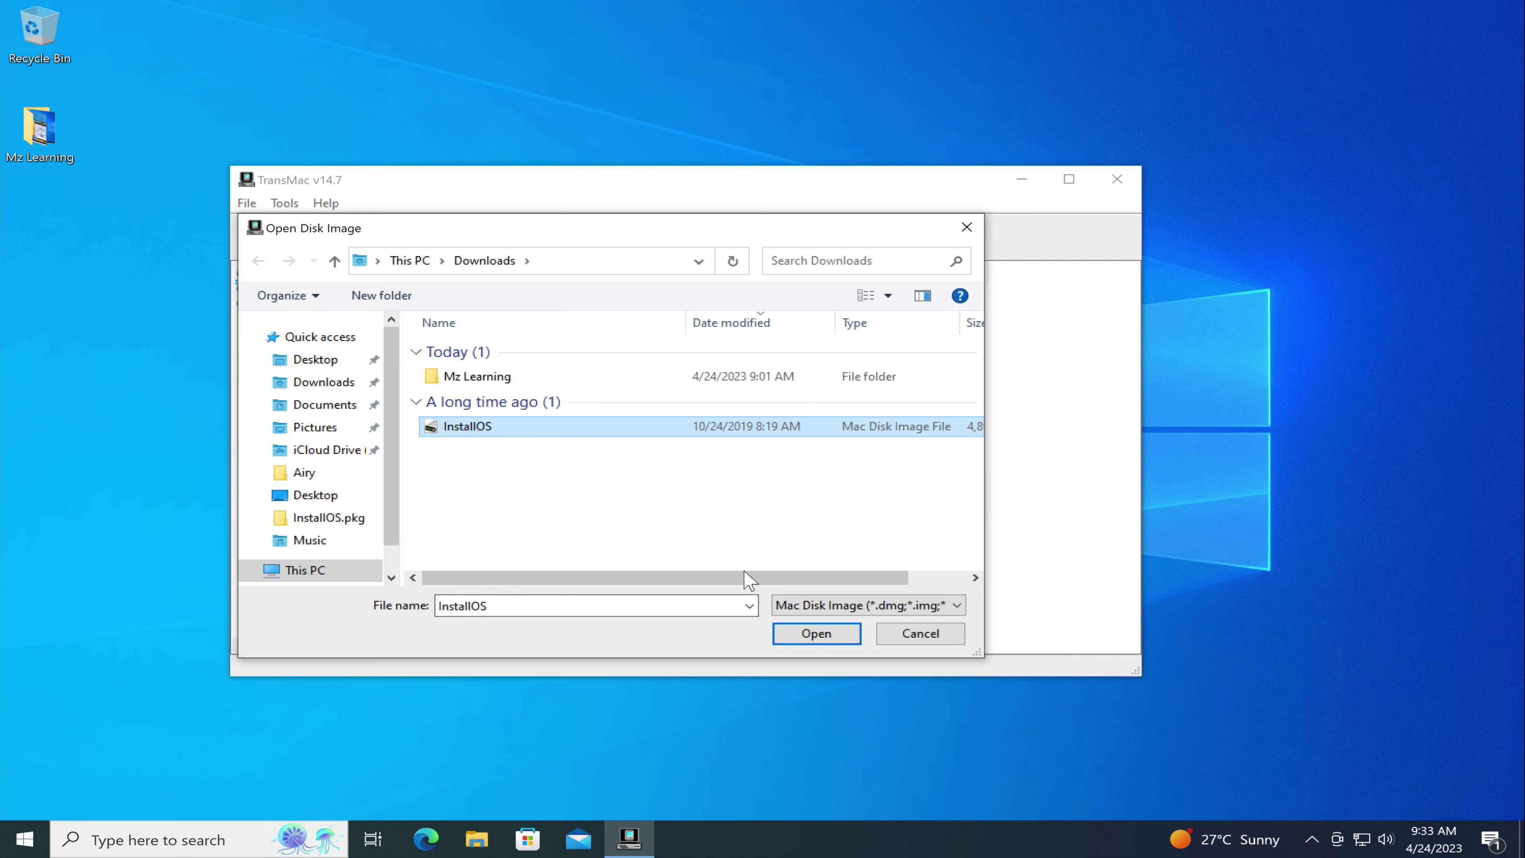
click(817, 635)
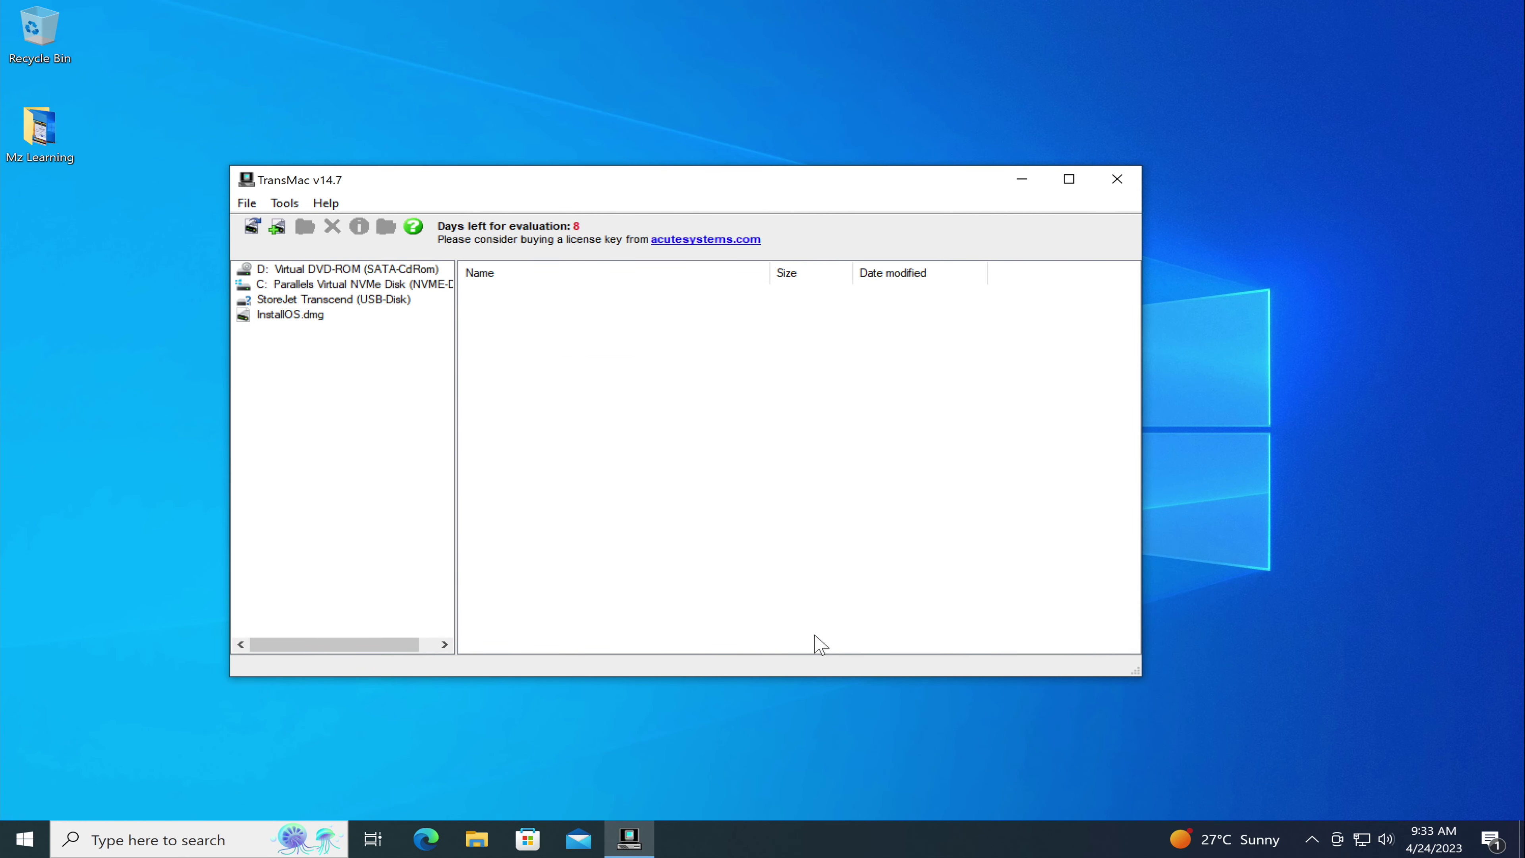
- Copy InstallOS.pkg from the Install macOS volume of InstallOS.dmg to the Windows desktop
click(305, 319)
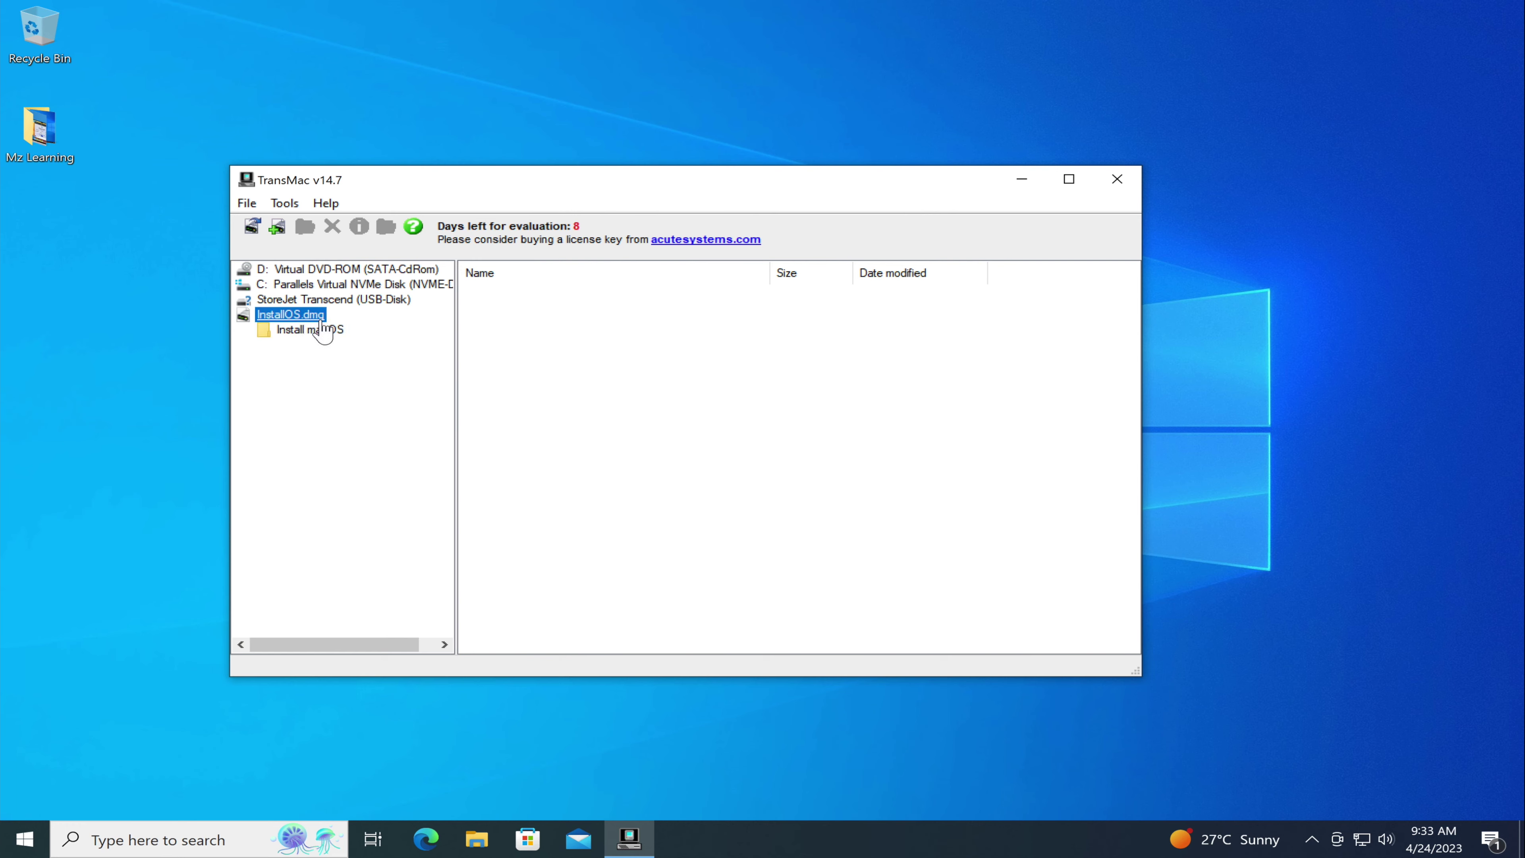
click(332, 332)
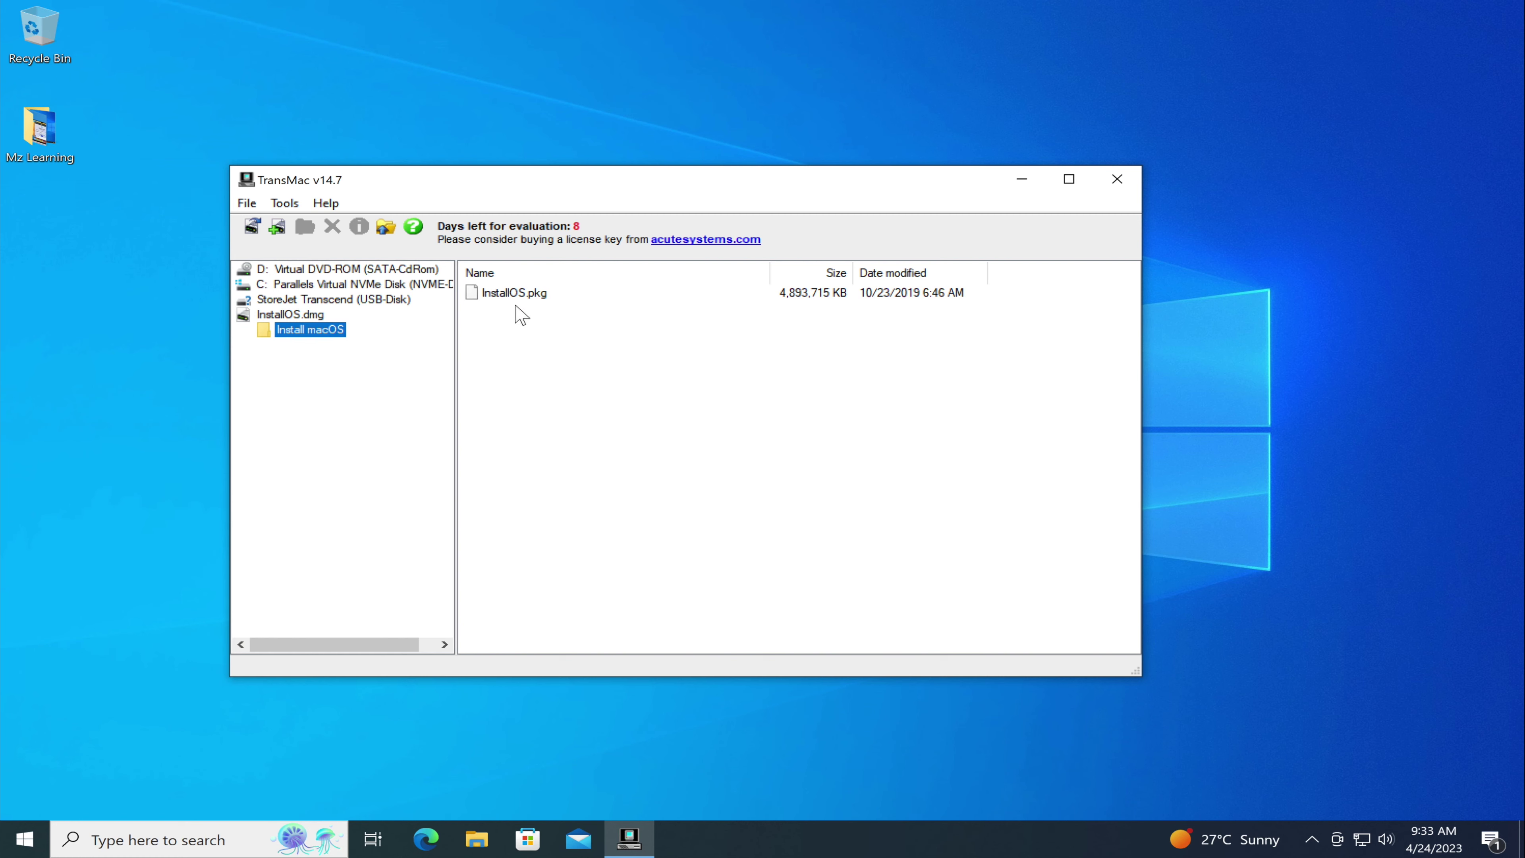
drag(516, 294, 1224, 407)
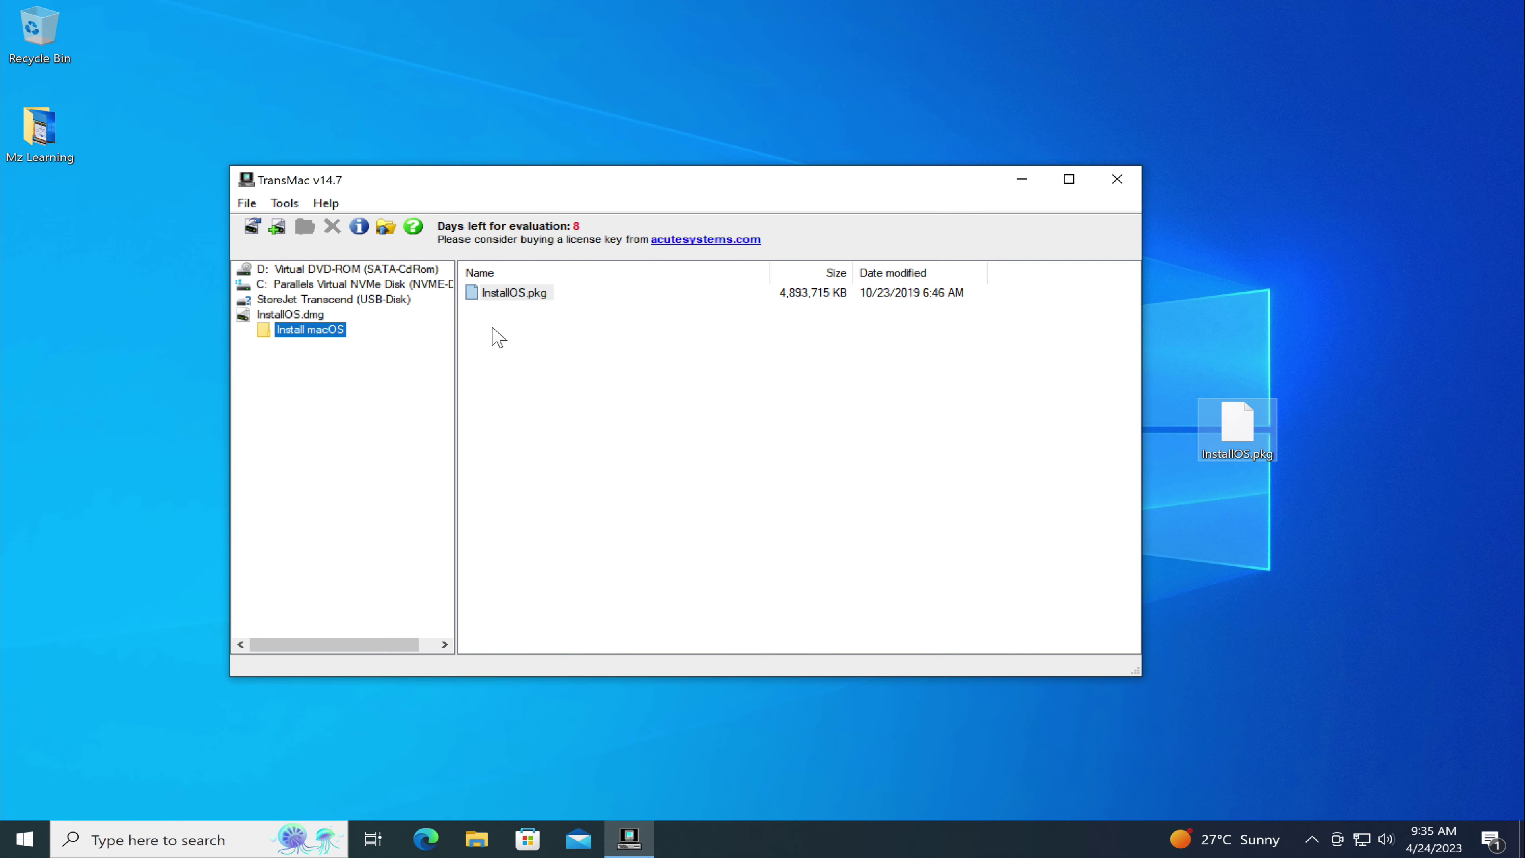
- Open InstallOS.pkg from the Desktop folder as a disk image using the All Files filter, and open its OS X Install ESD volume
click(246, 203)
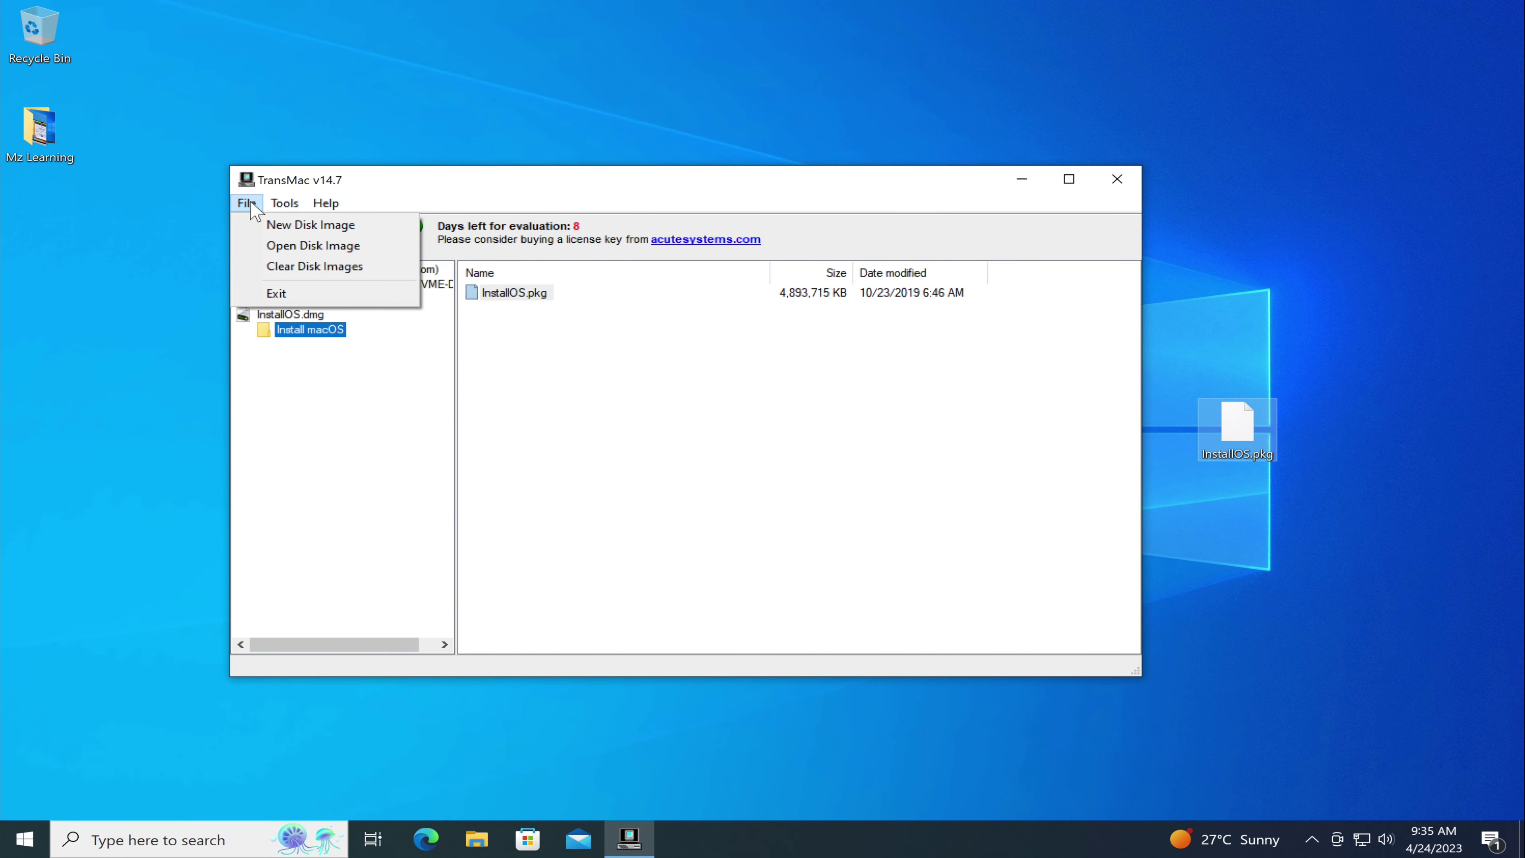
click(311, 249)
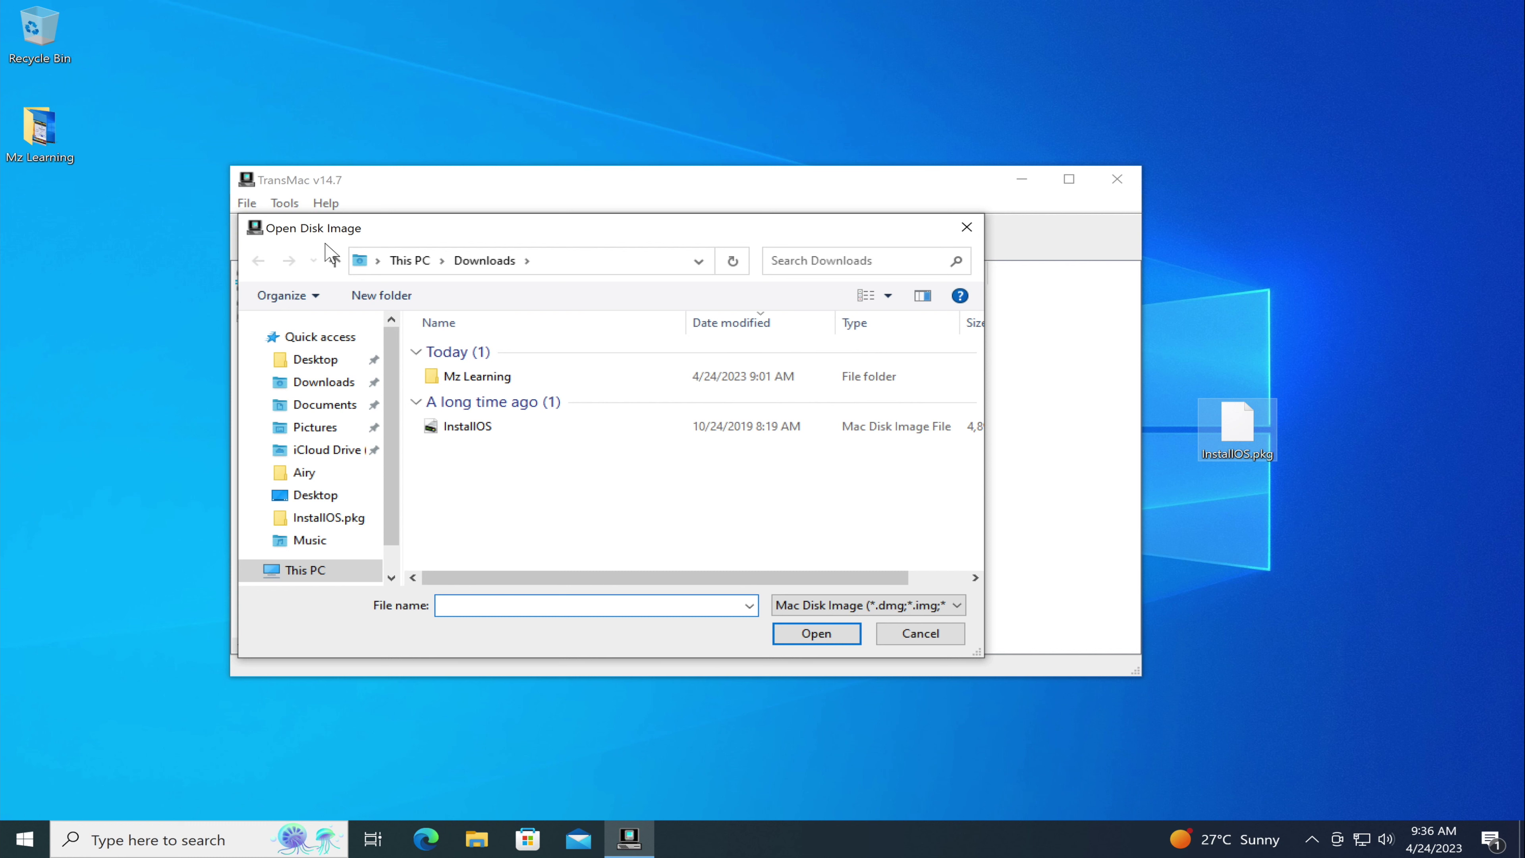
click(329, 360)
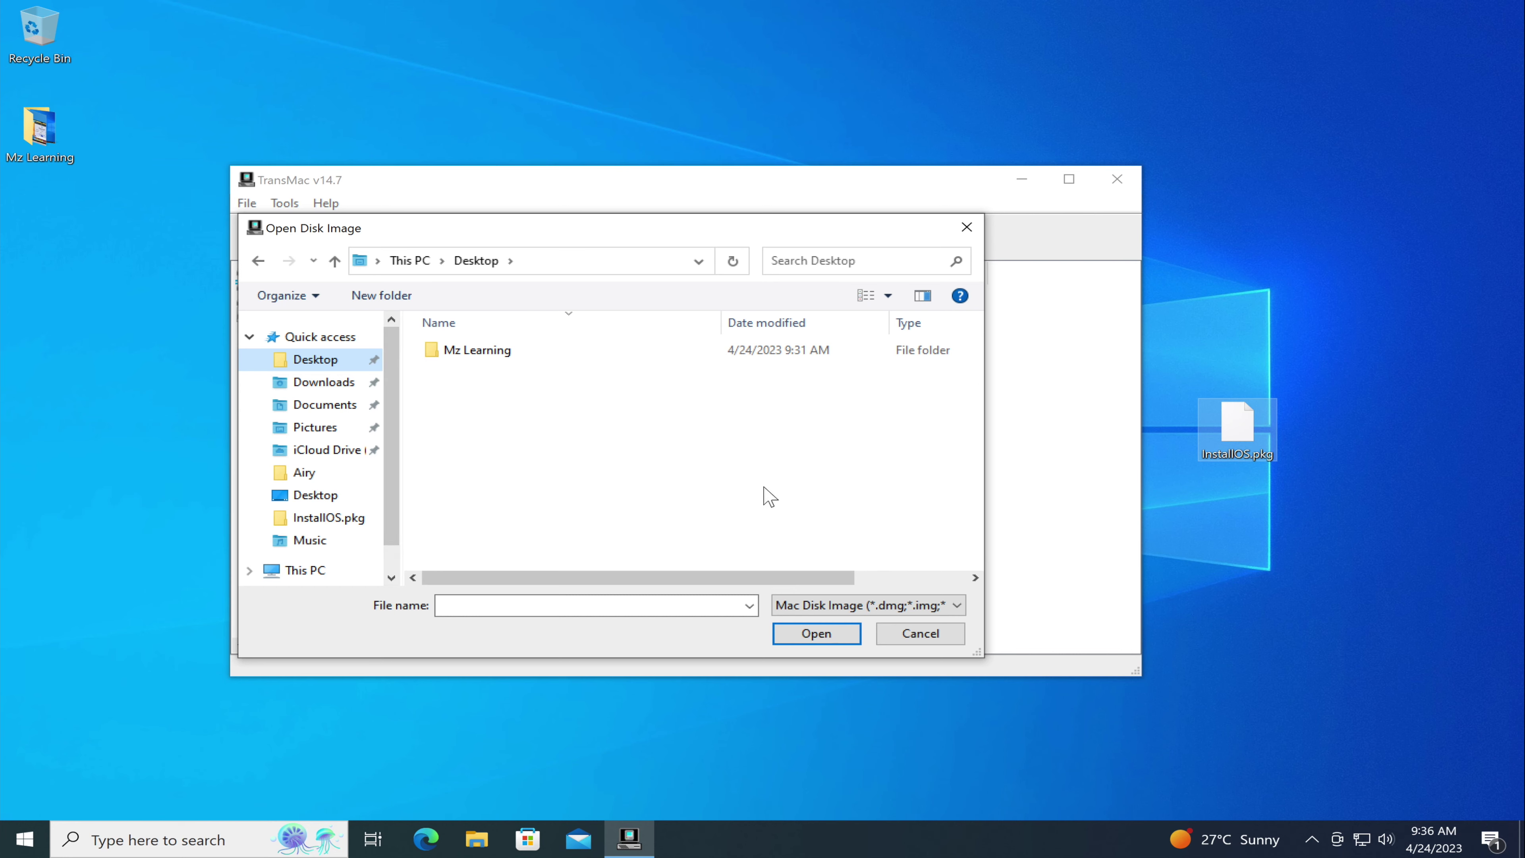
click(863, 604)
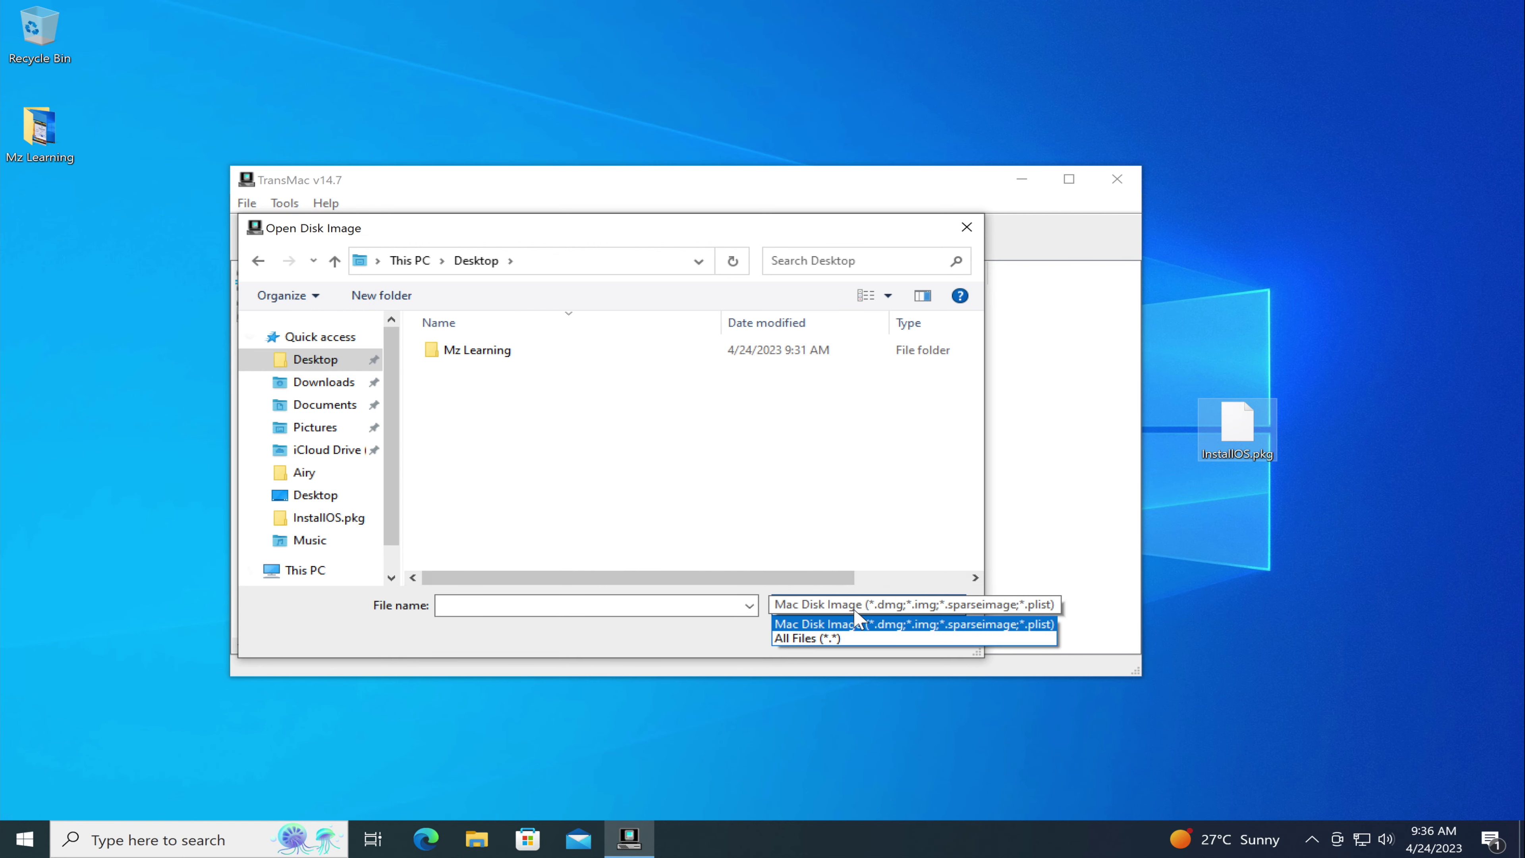
click(839, 638)
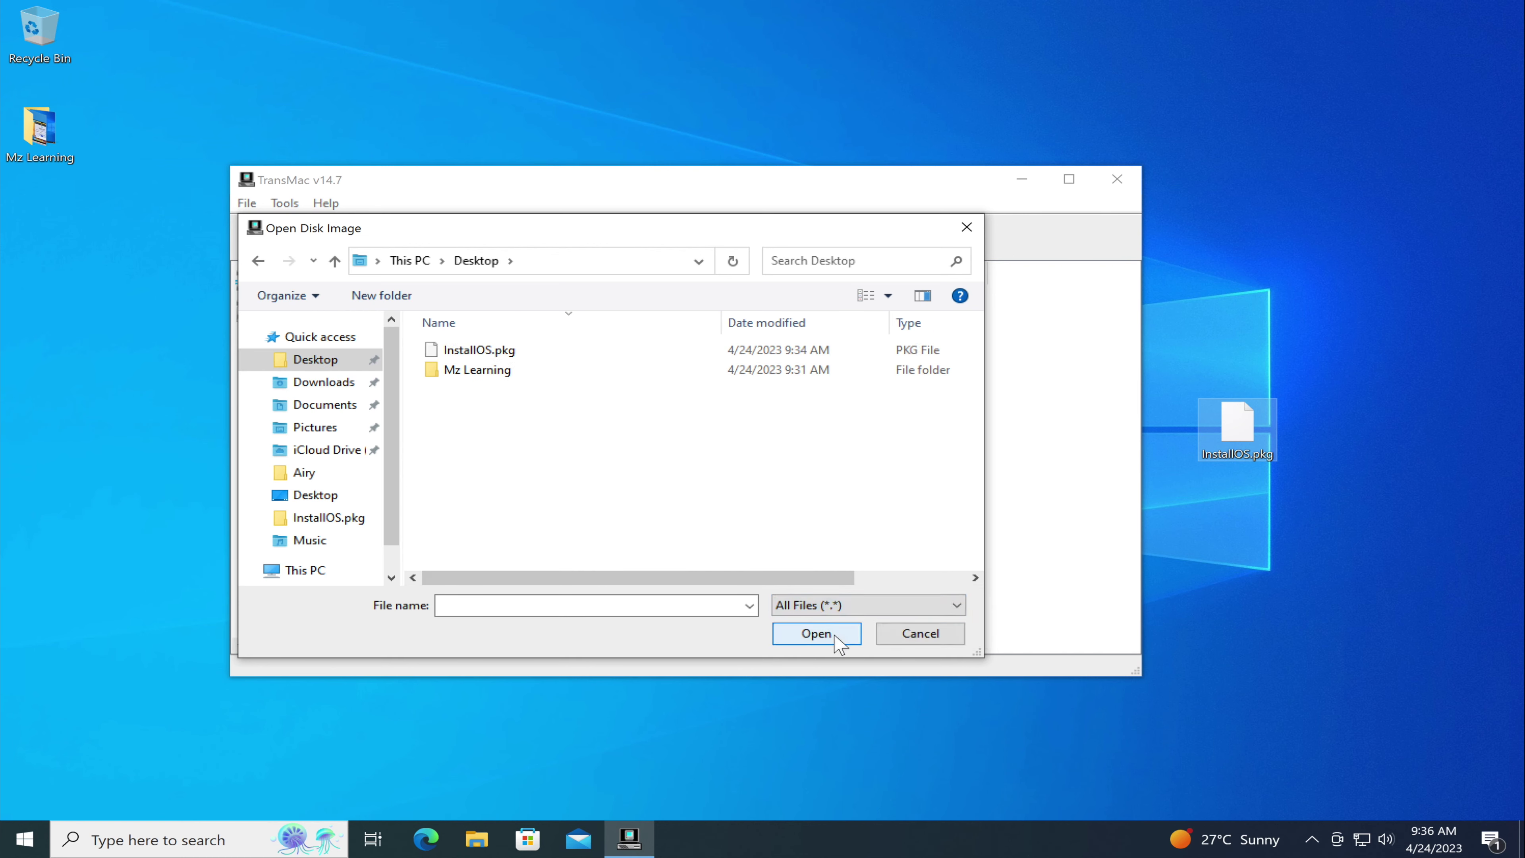
click(477, 350)
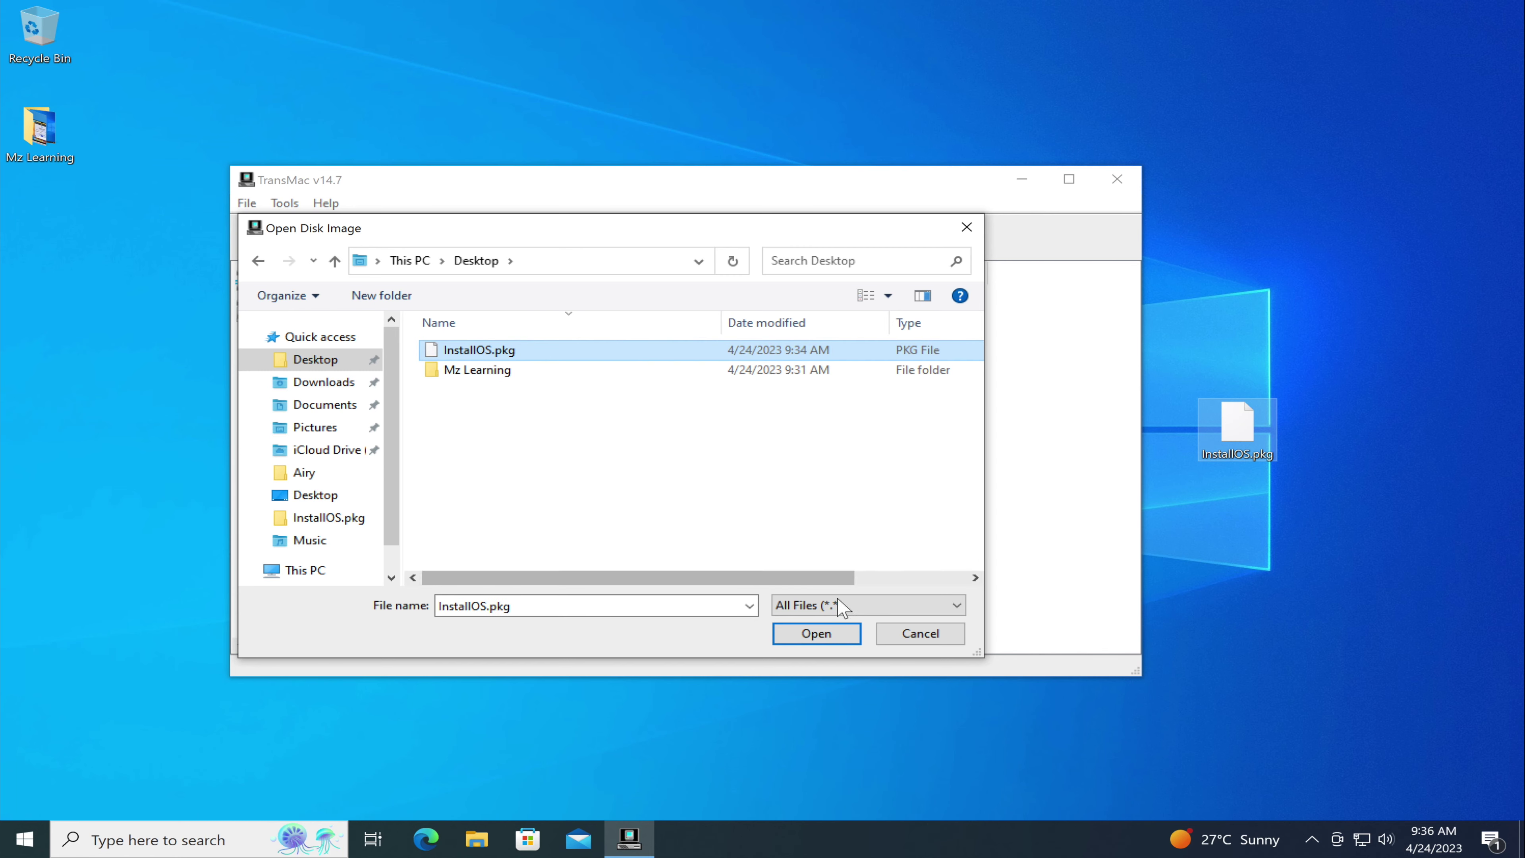
click(821, 635)
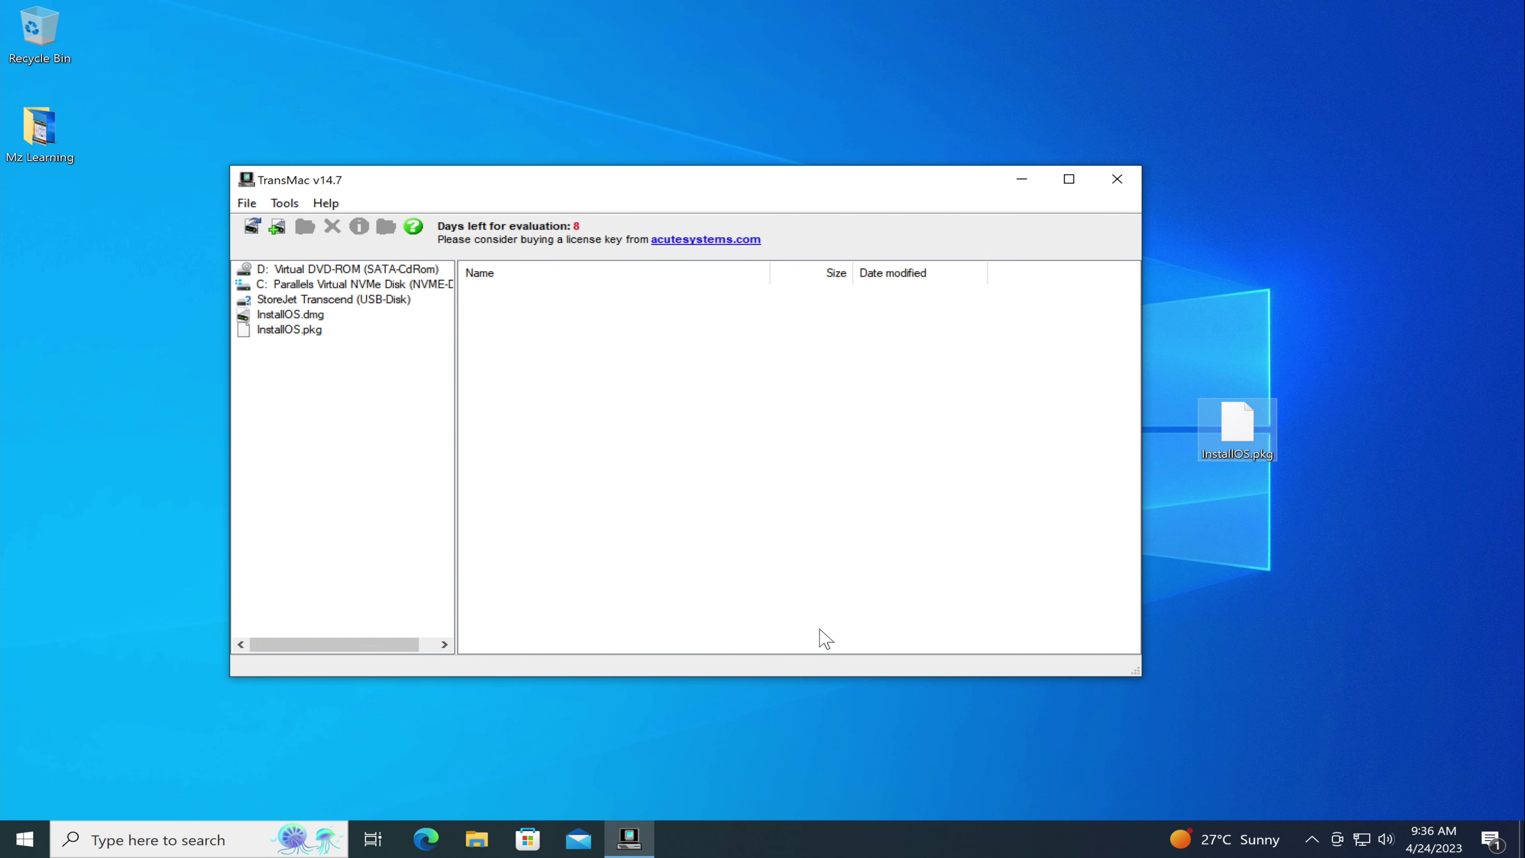
click(290, 332)
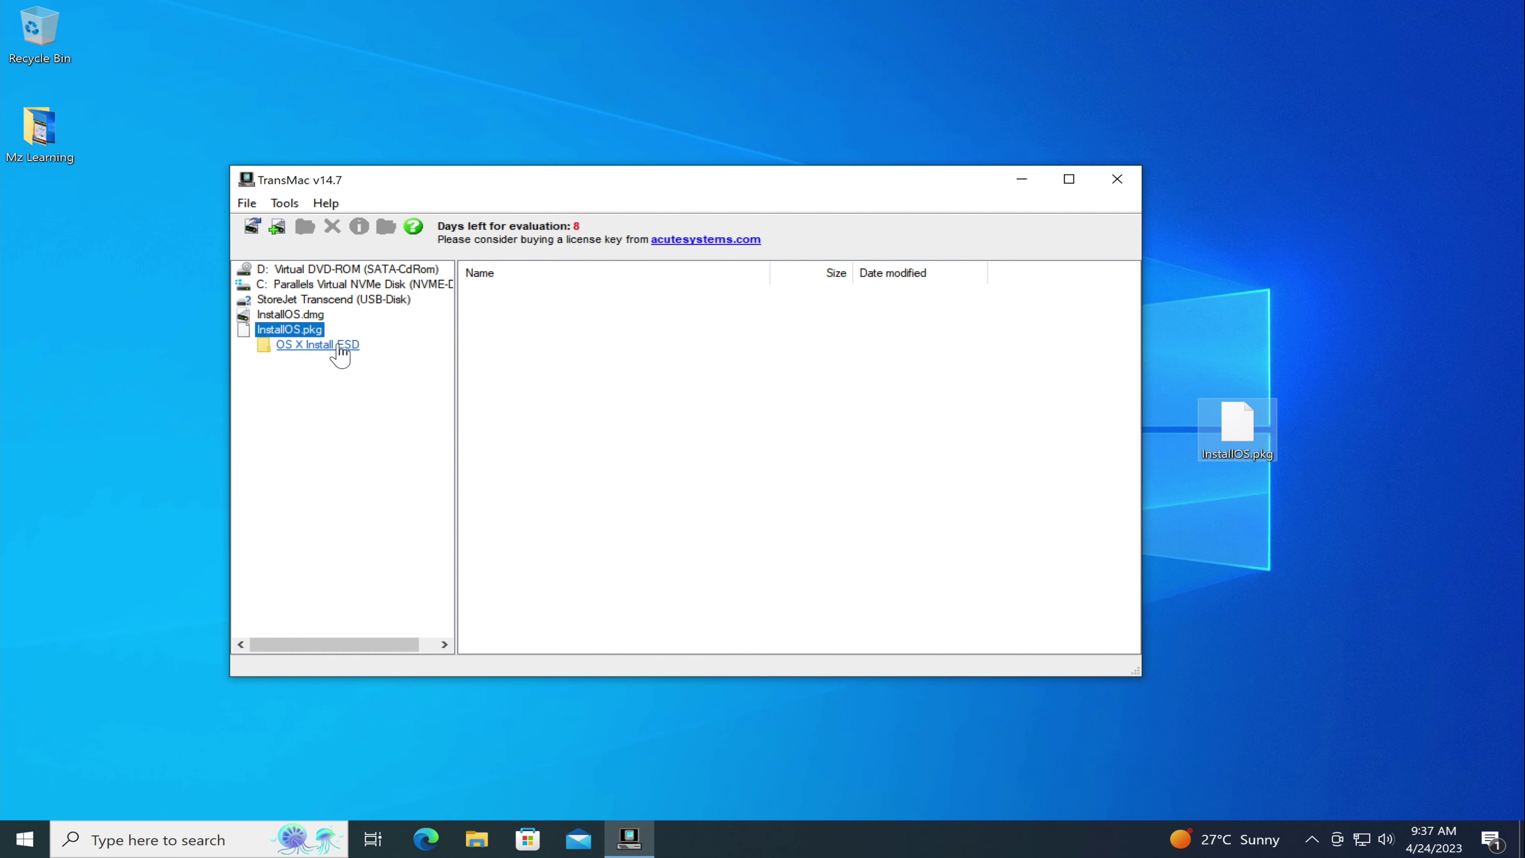
click(318, 345)
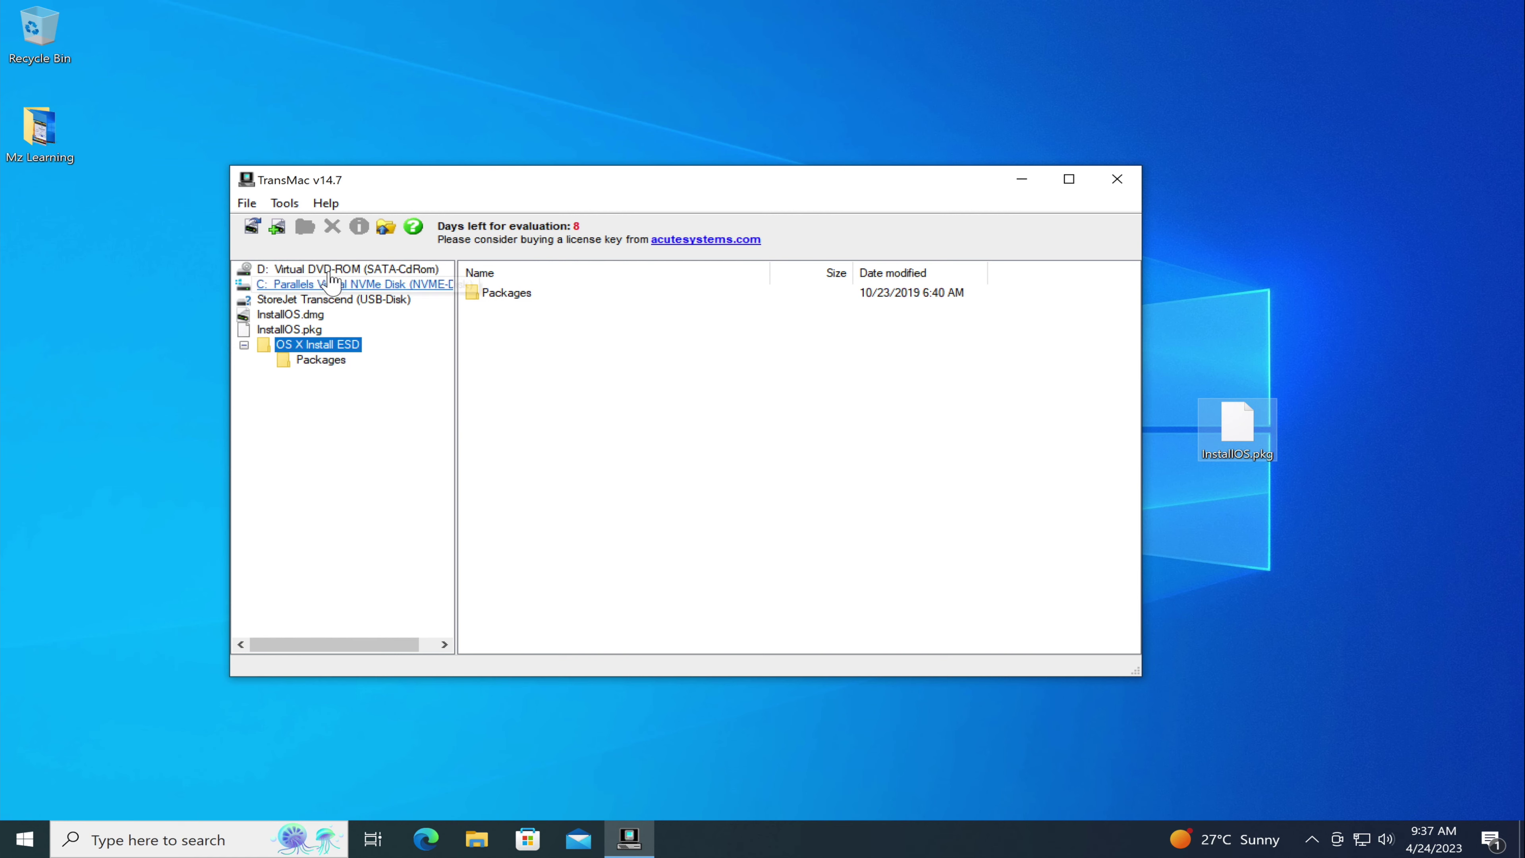
- Enable showing hidden and system files in the settings and copy BaseSystem.dmg from OS X Install ESD to the Windows desktop
click(284, 203)
click(311, 228)
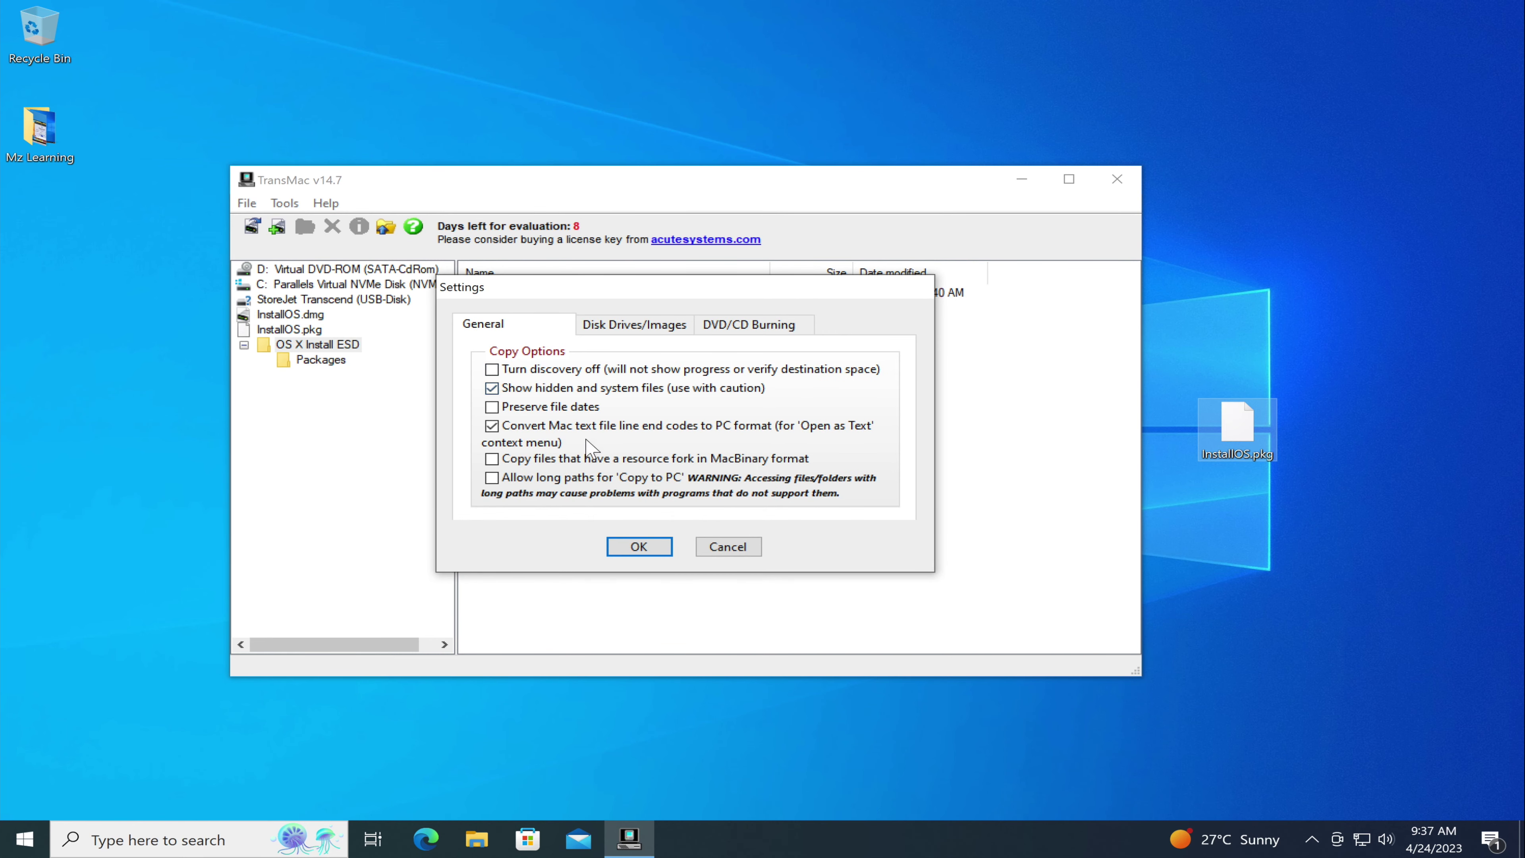
click(639, 546)
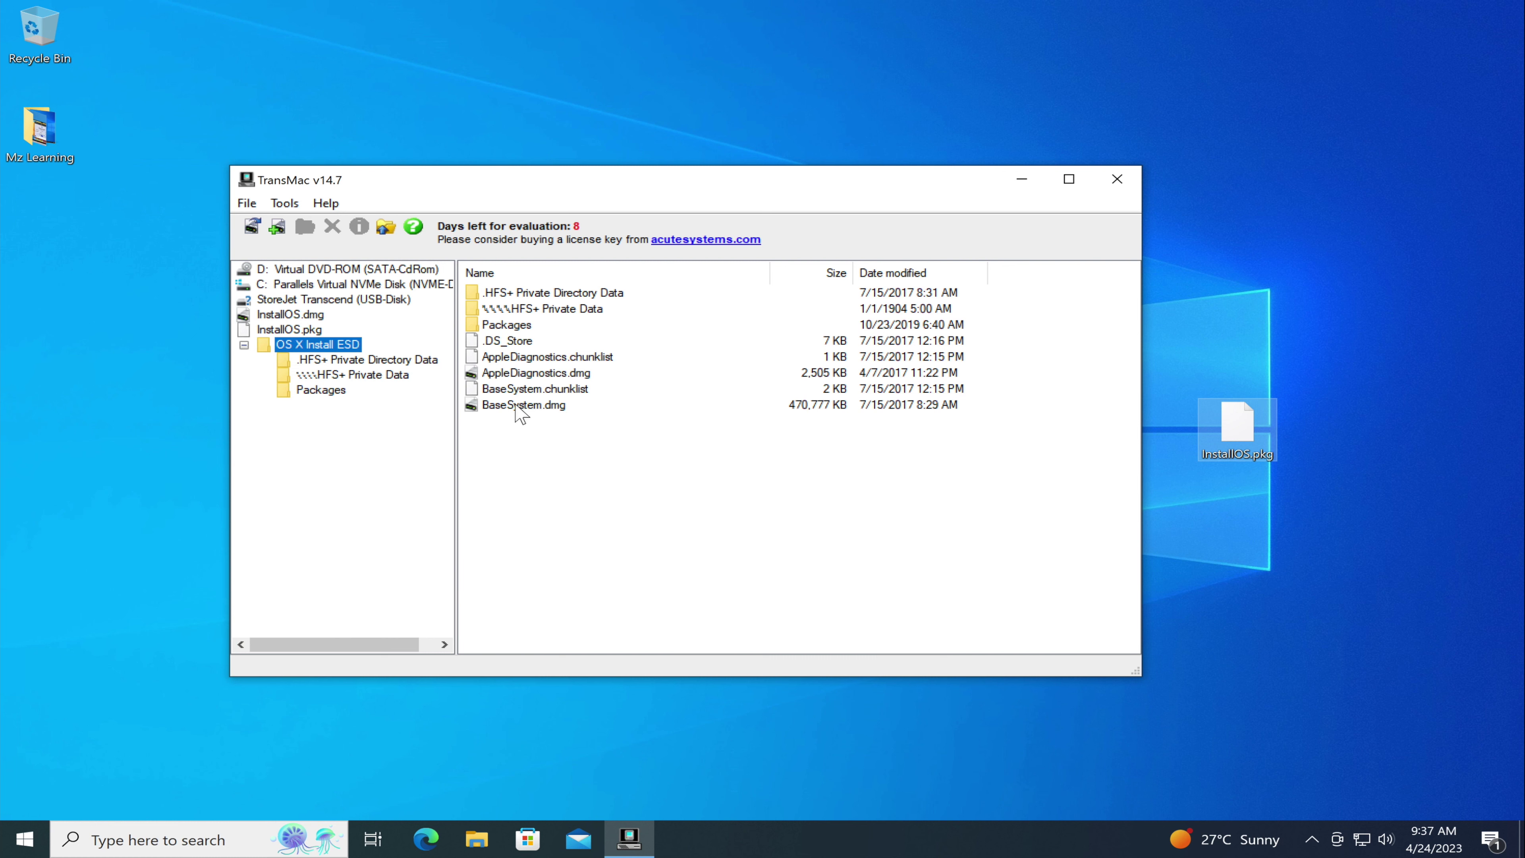
drag(521, 405, 1264, 580)
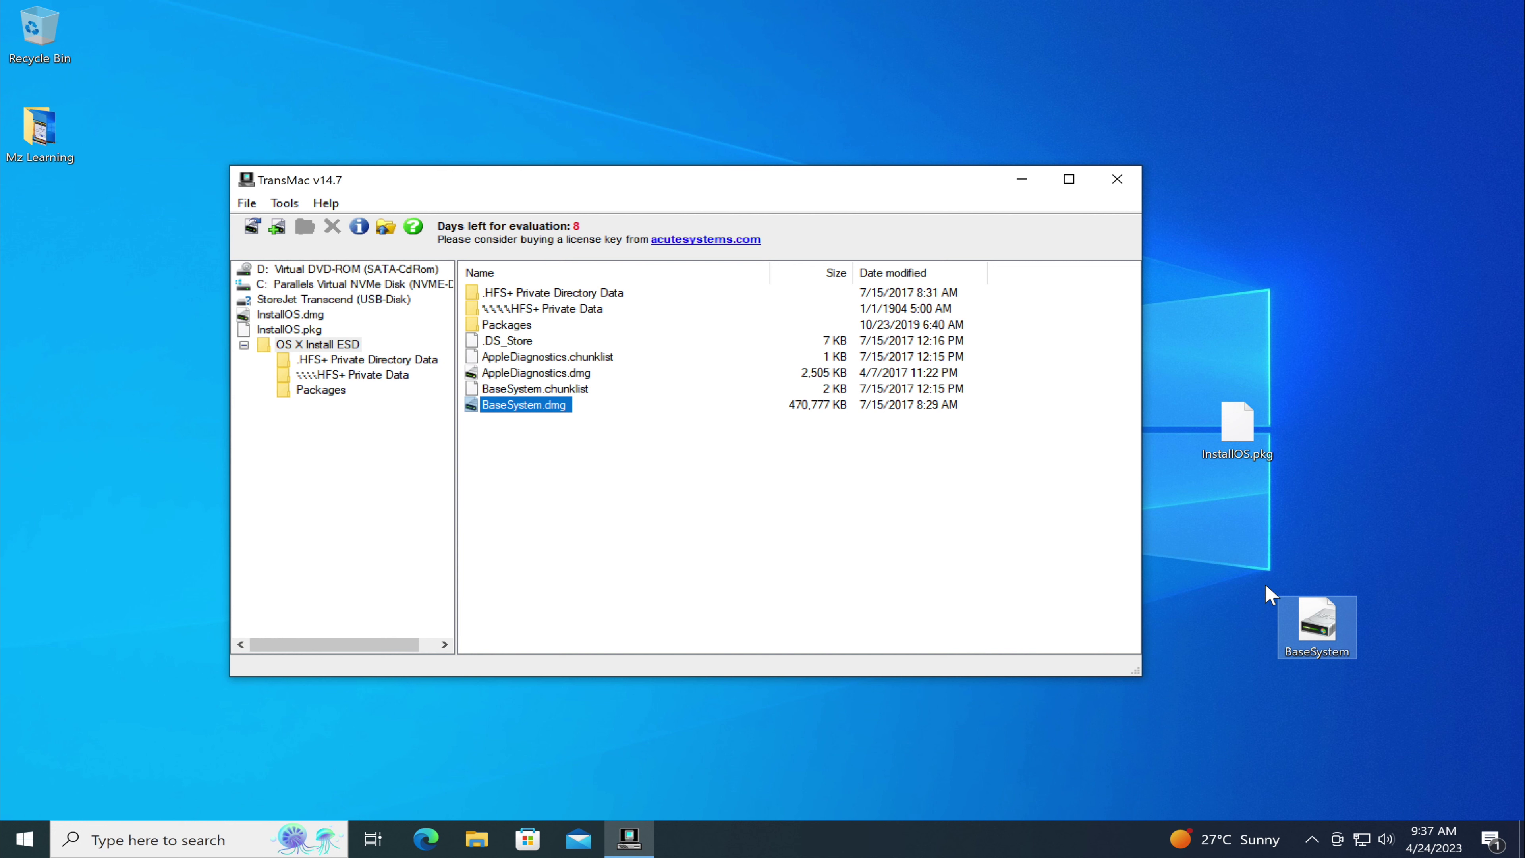
- Format the StoreJet Transcend USB disk for Mac with the volume name macOS, accepting the overwrite of its existing data
right_click(349, 303)
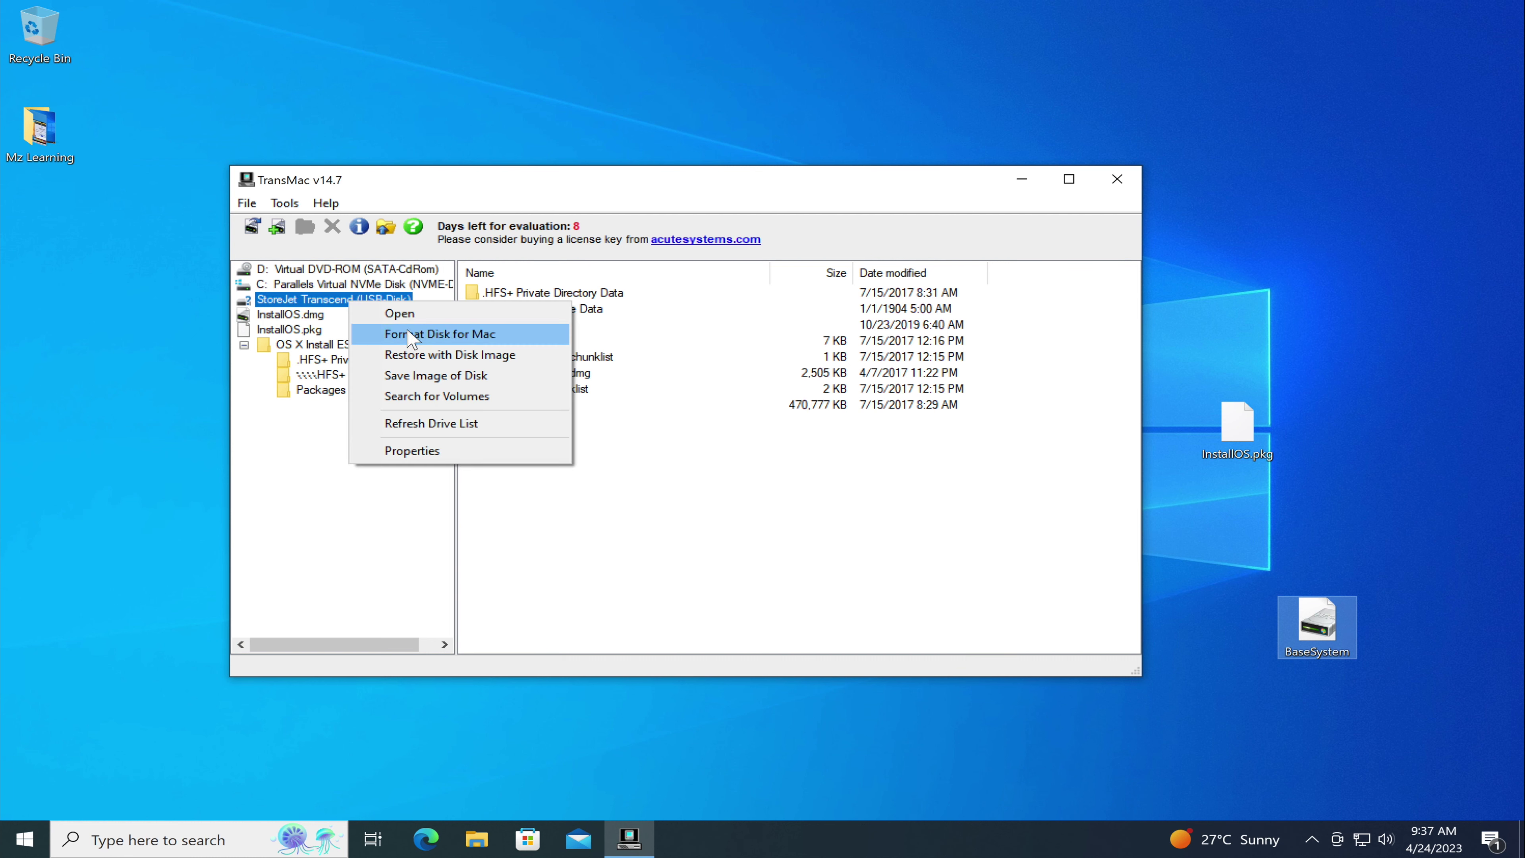
click(409, 334)
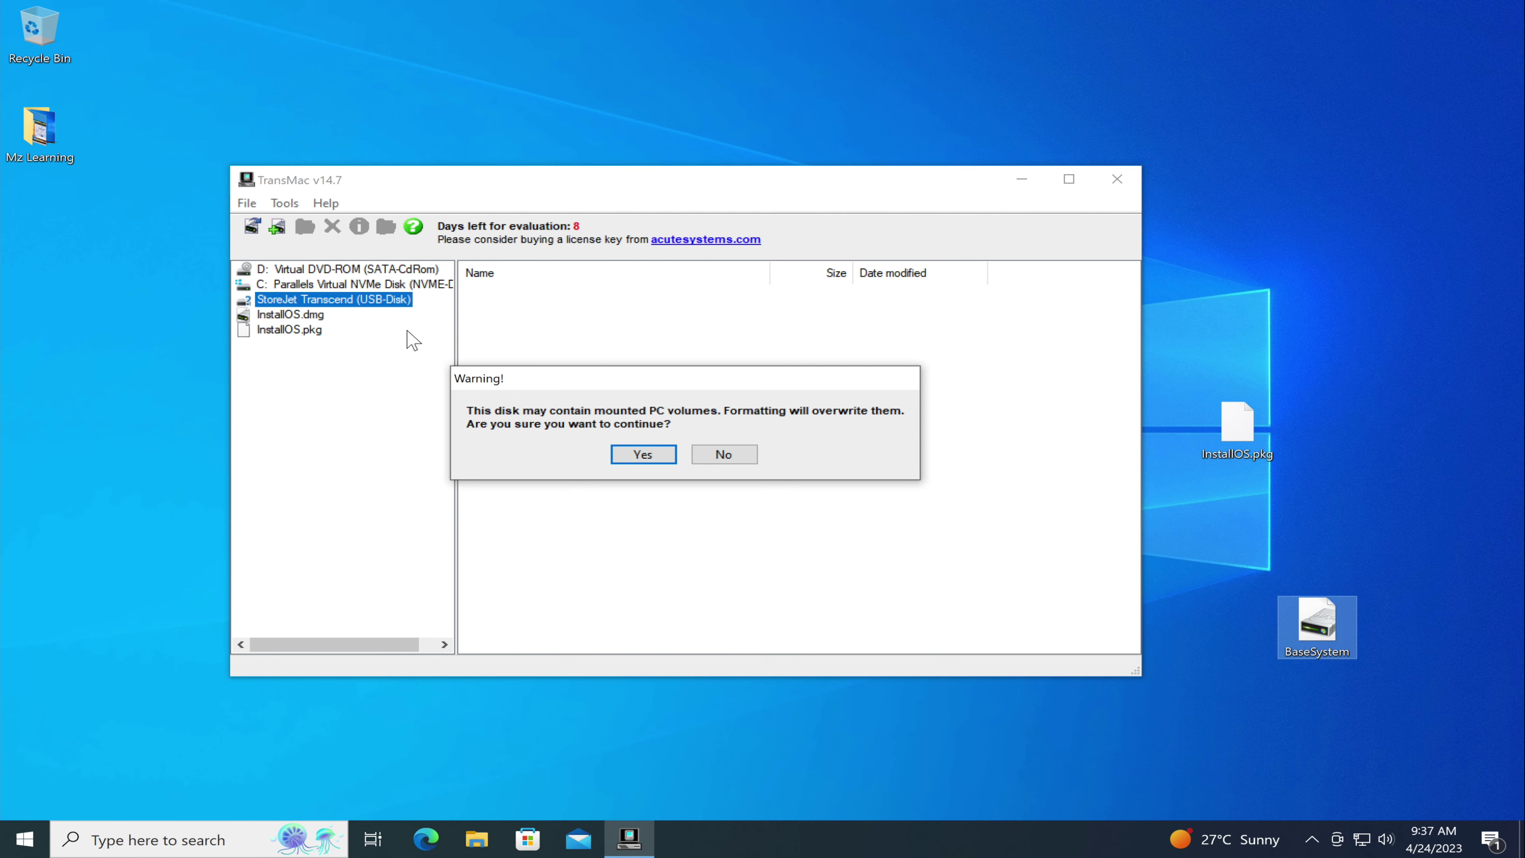
click(650, 454)
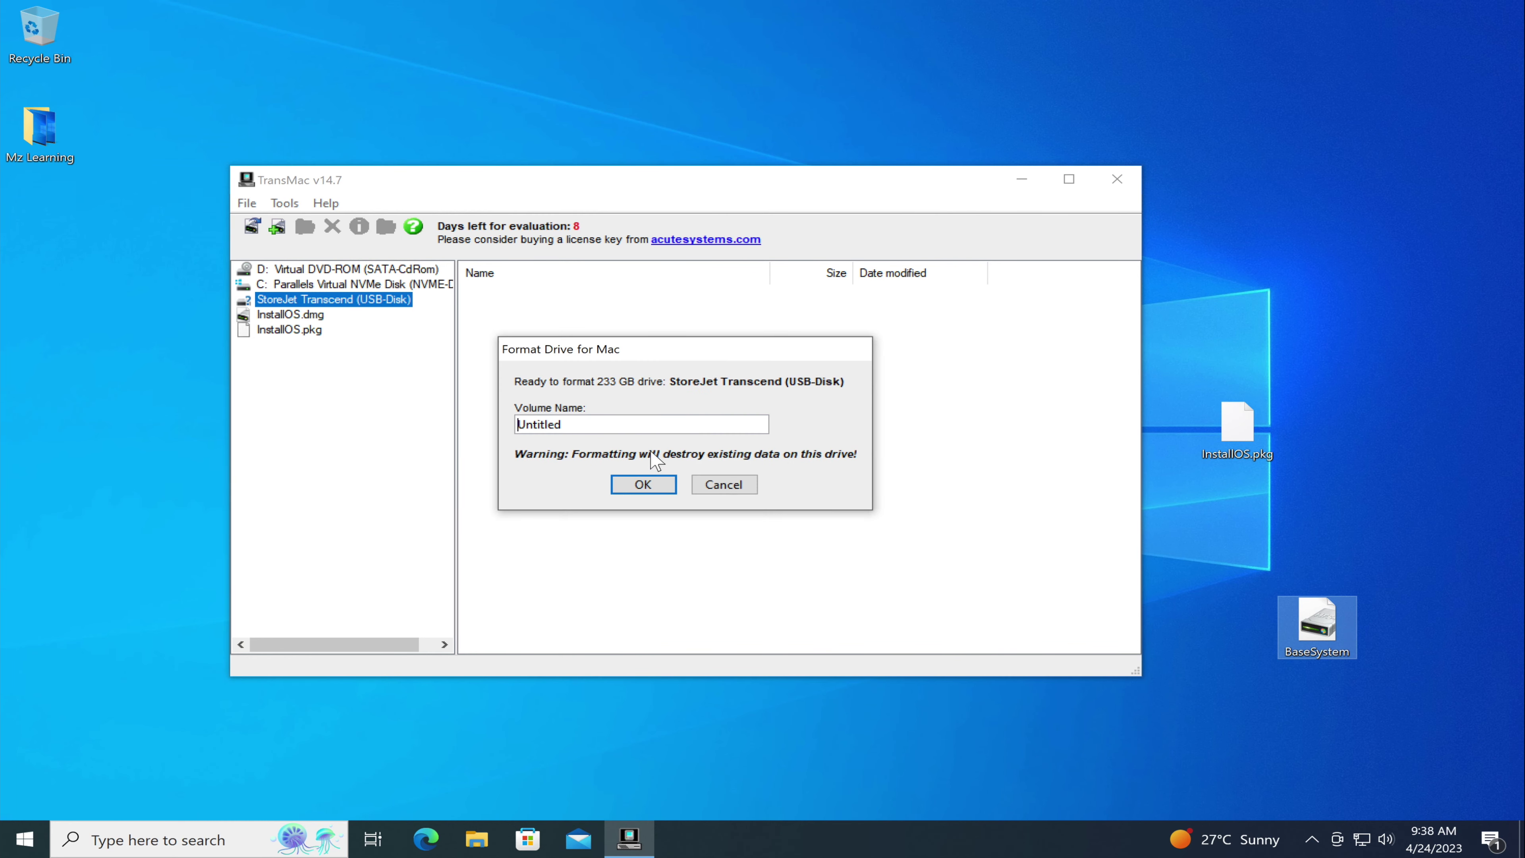
key(ctrl+a)
text(macOS)
click(647, 484)
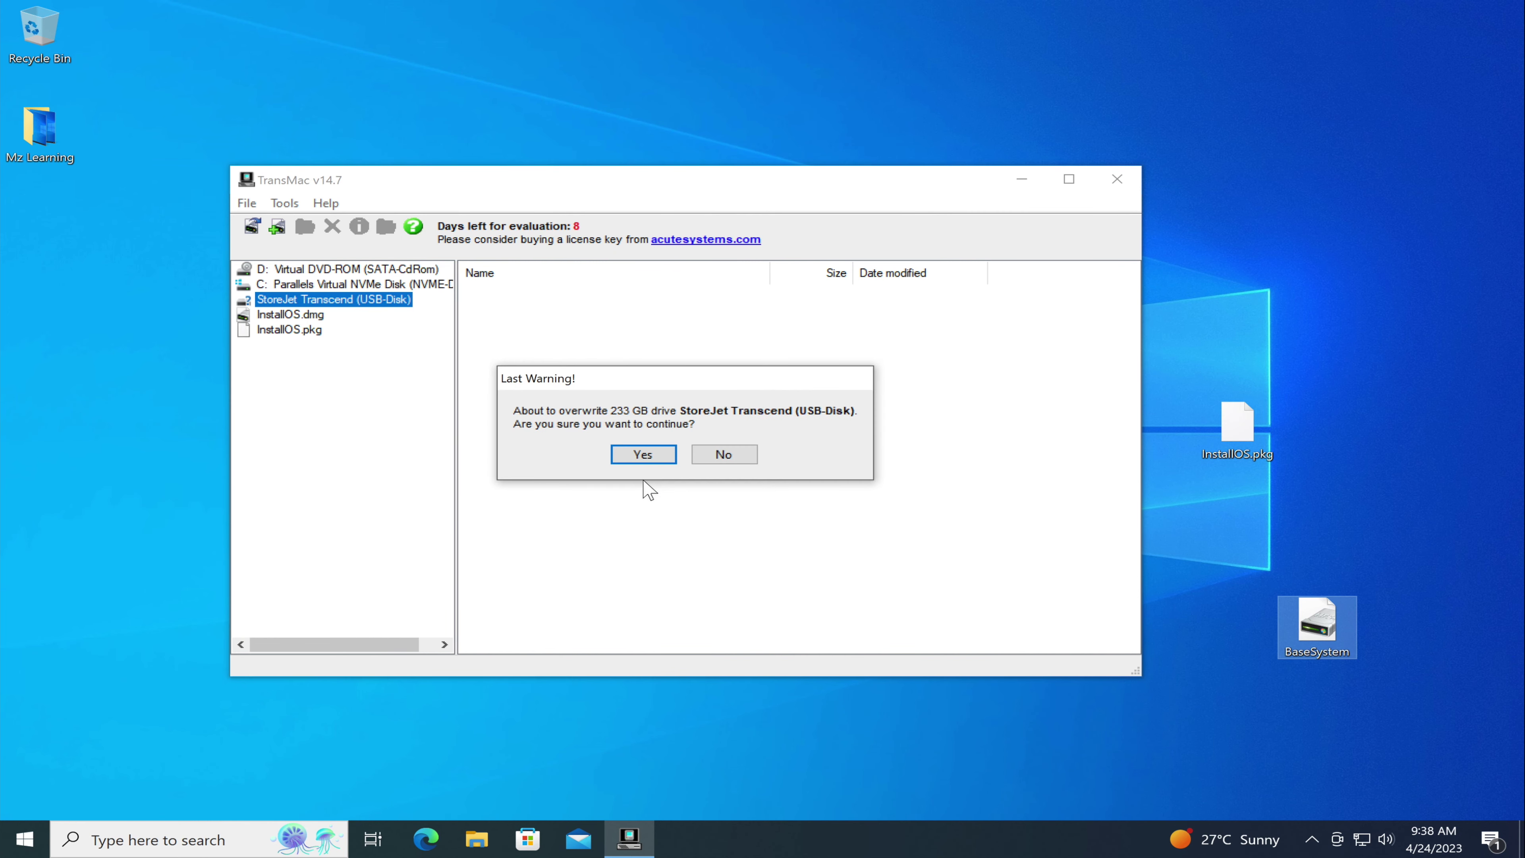
click(646, 455)
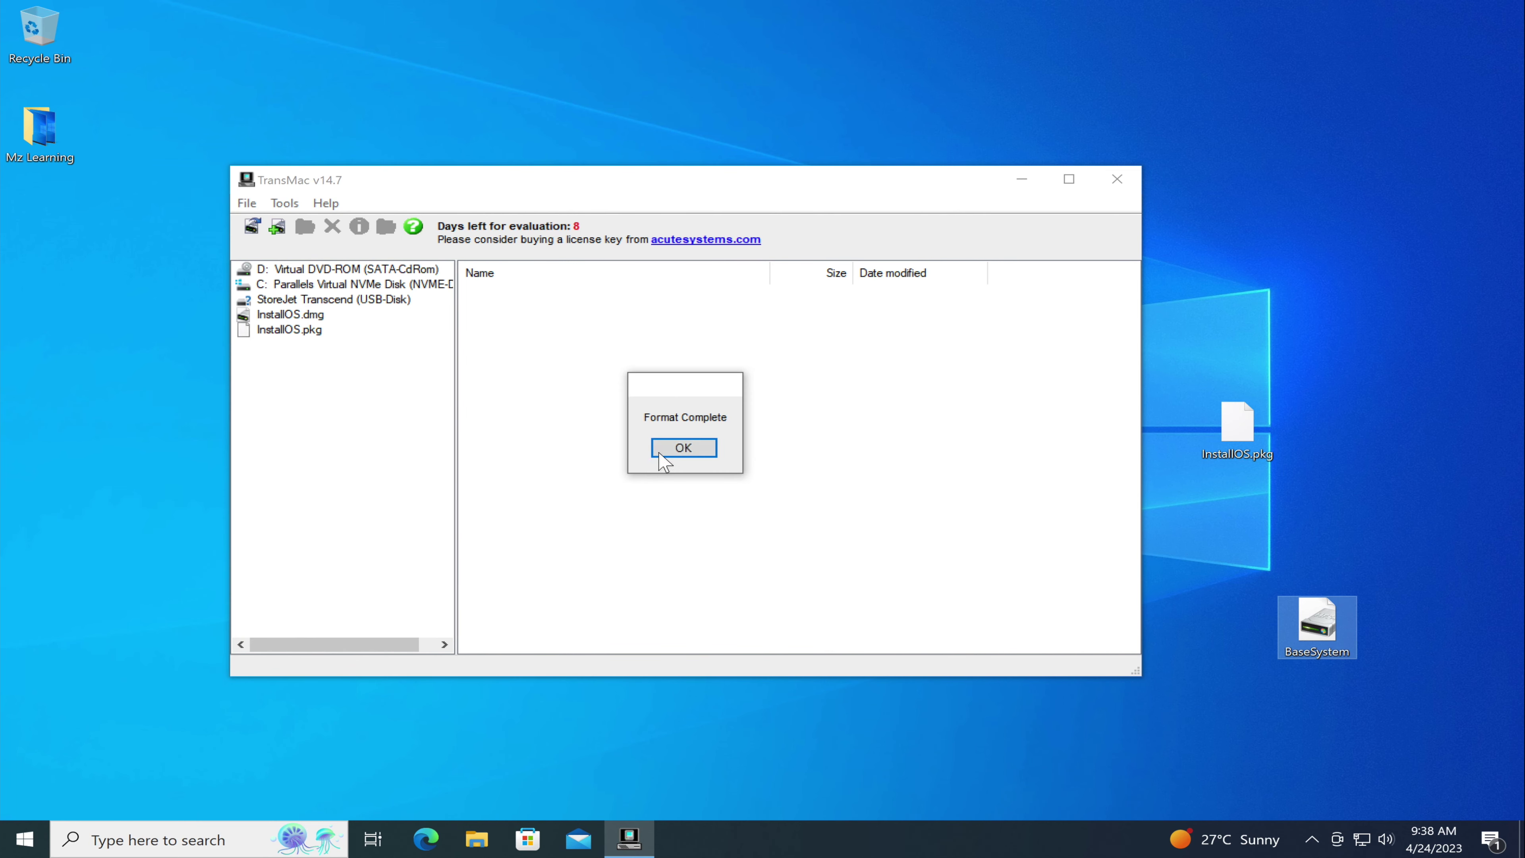
- Restore the StoreJet Transcend USB disk with the BaseSystem.dmg disk image from the Desktop folder, accepting the overwrite of the drive
click(667, 450)
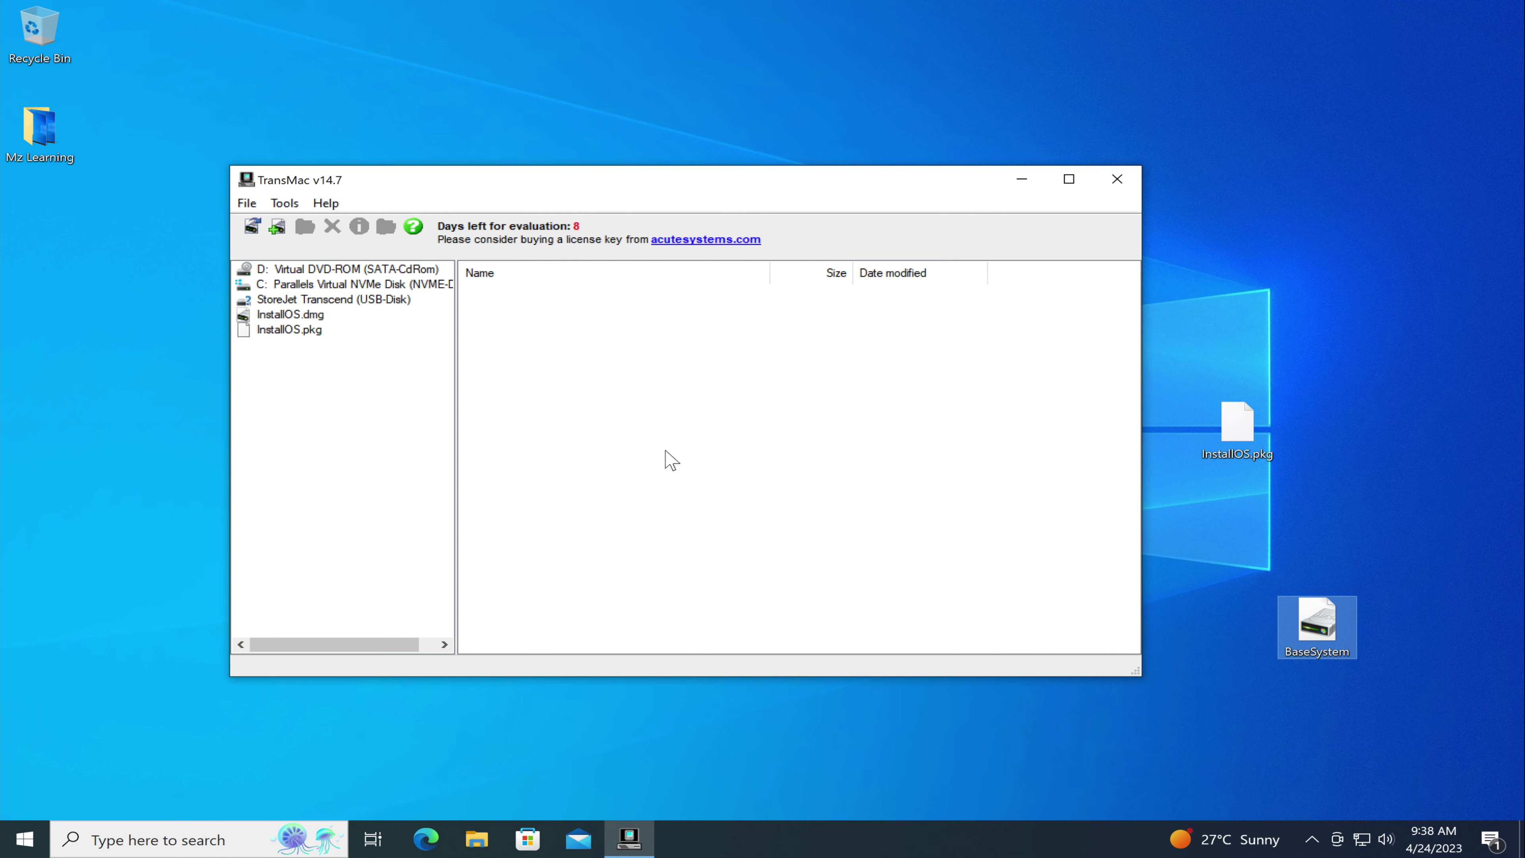
right_click(368, 298)
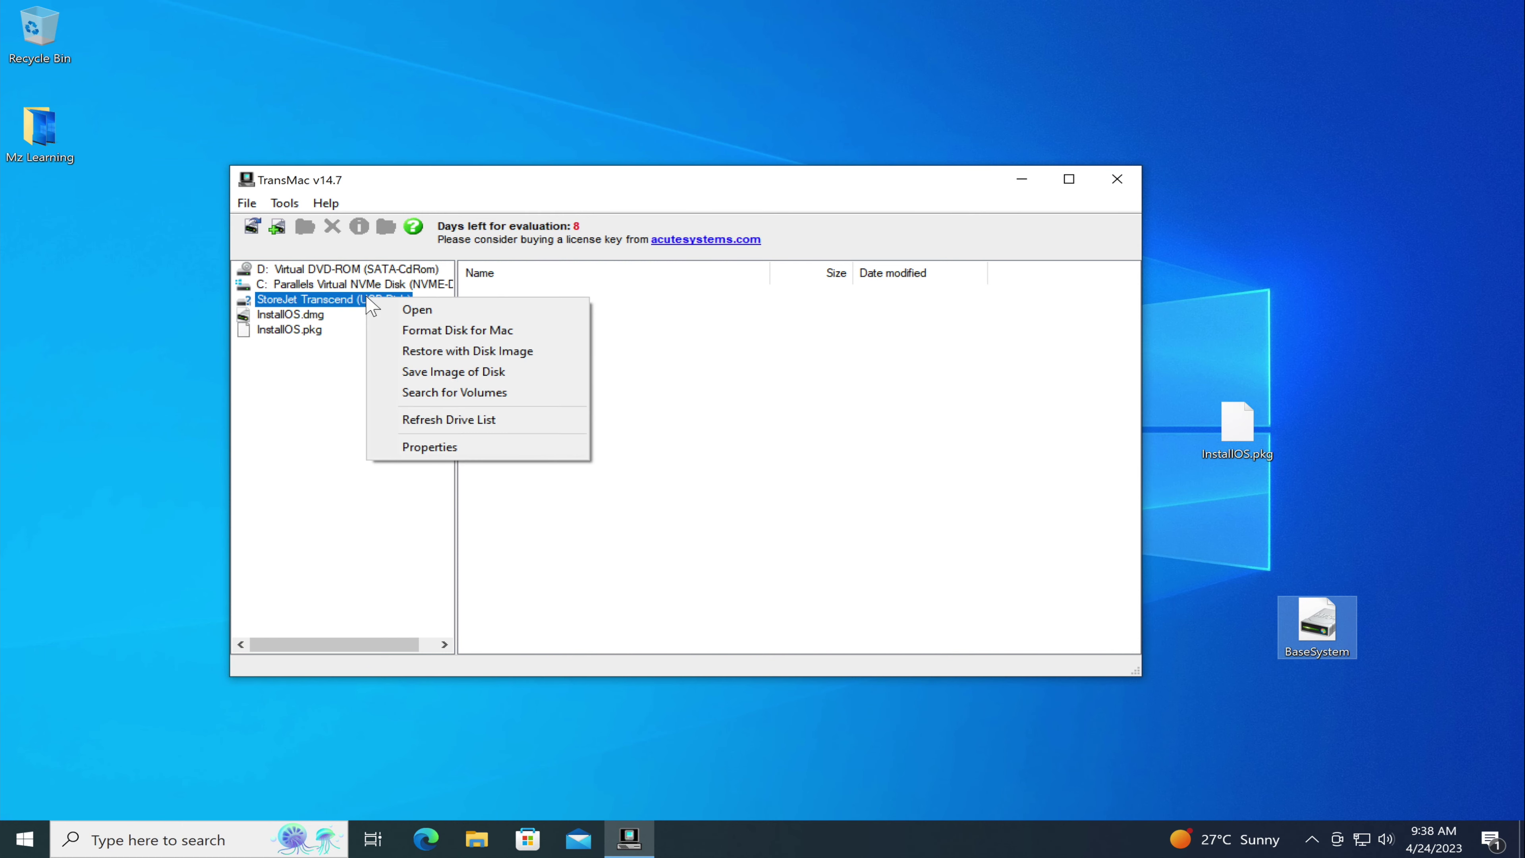
click(465, 355)
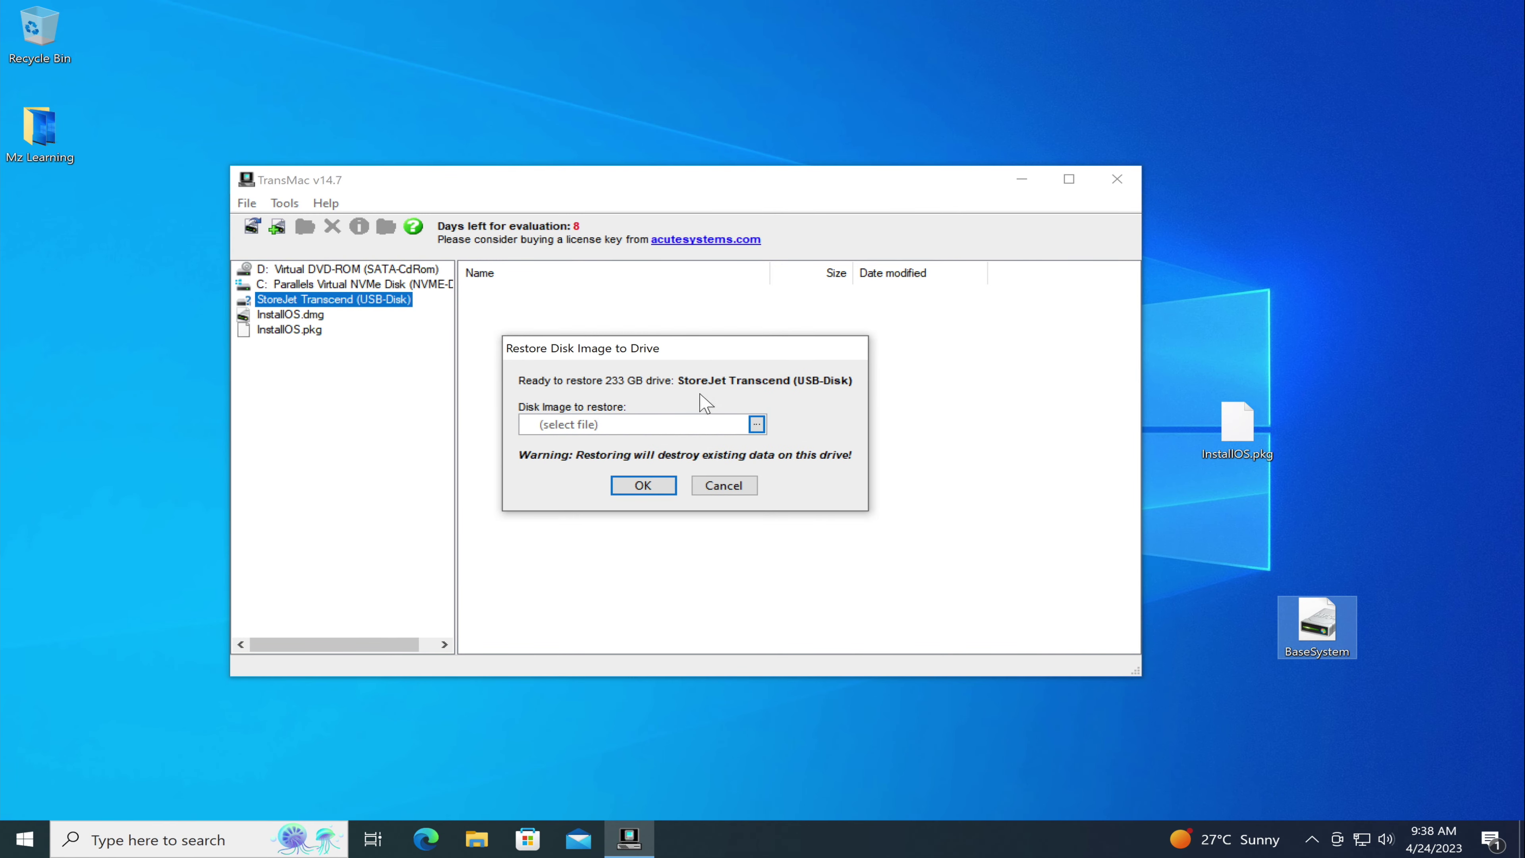
click(757, 424)
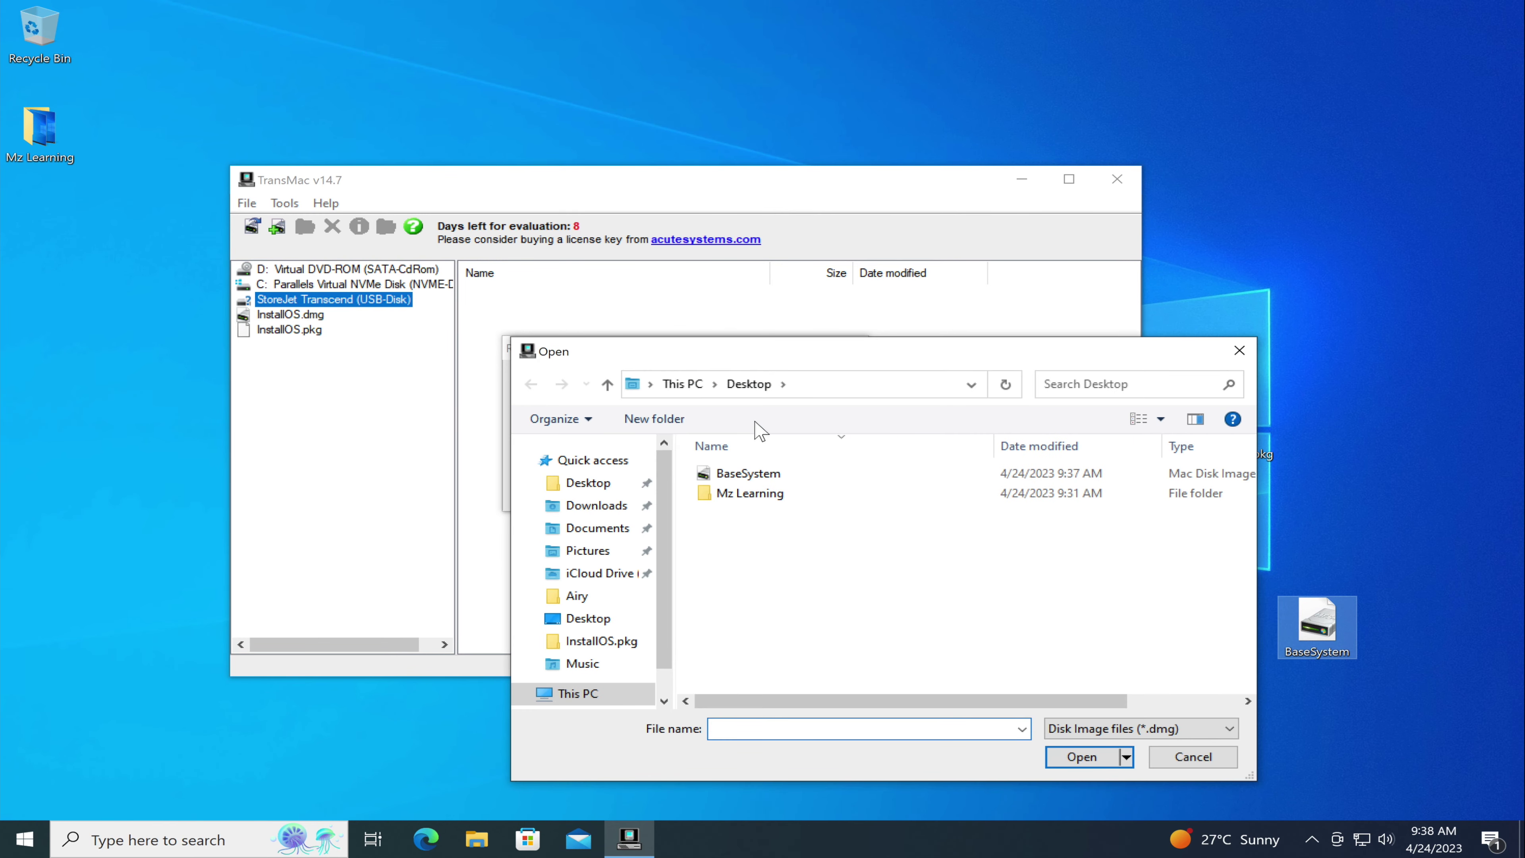
click(762, 474)
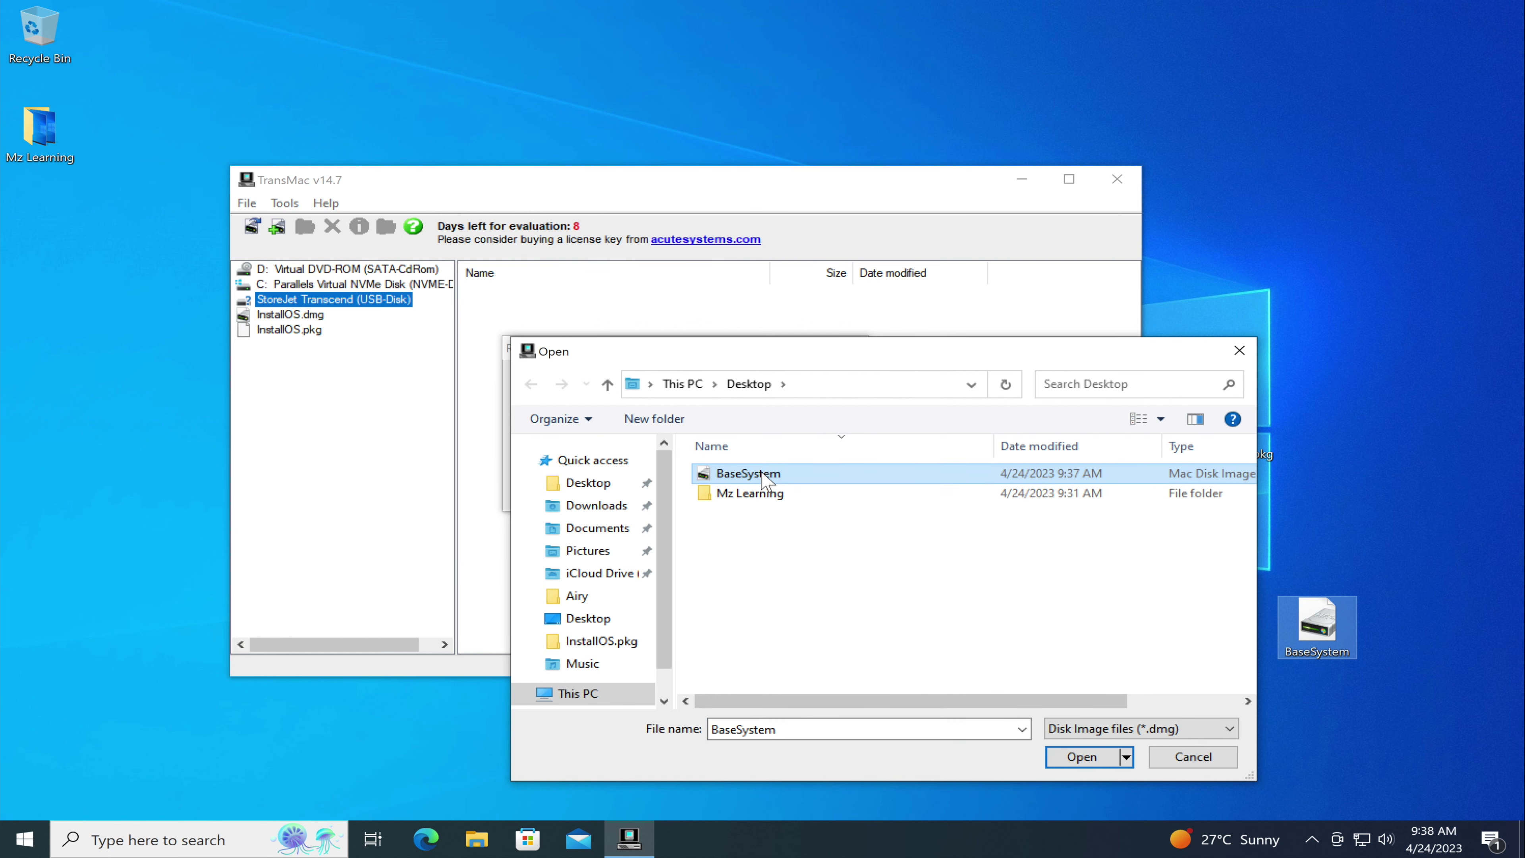
click(1067, 759)
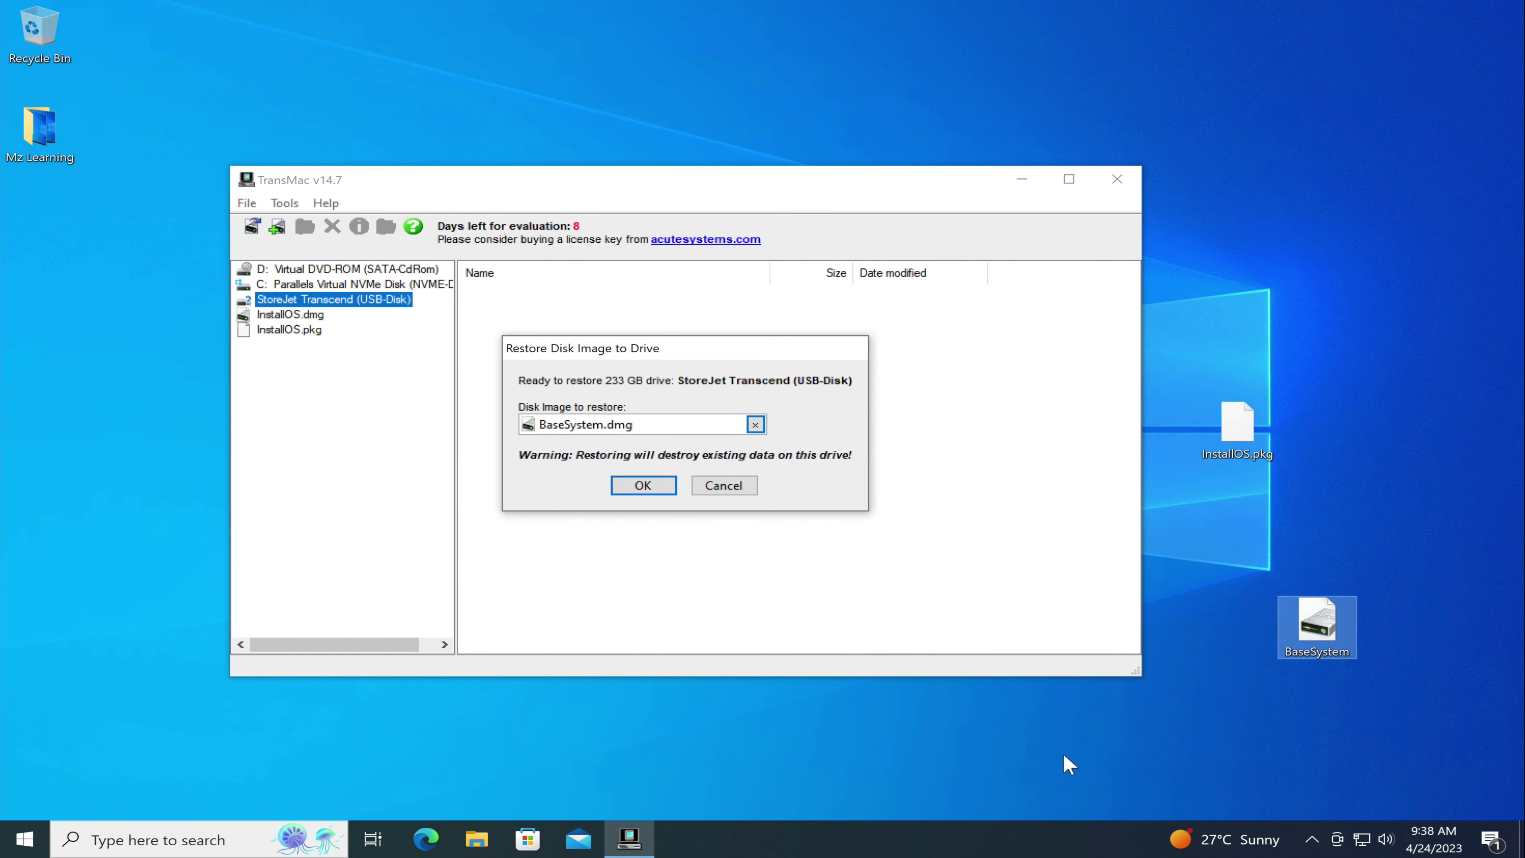
click(648, 486)
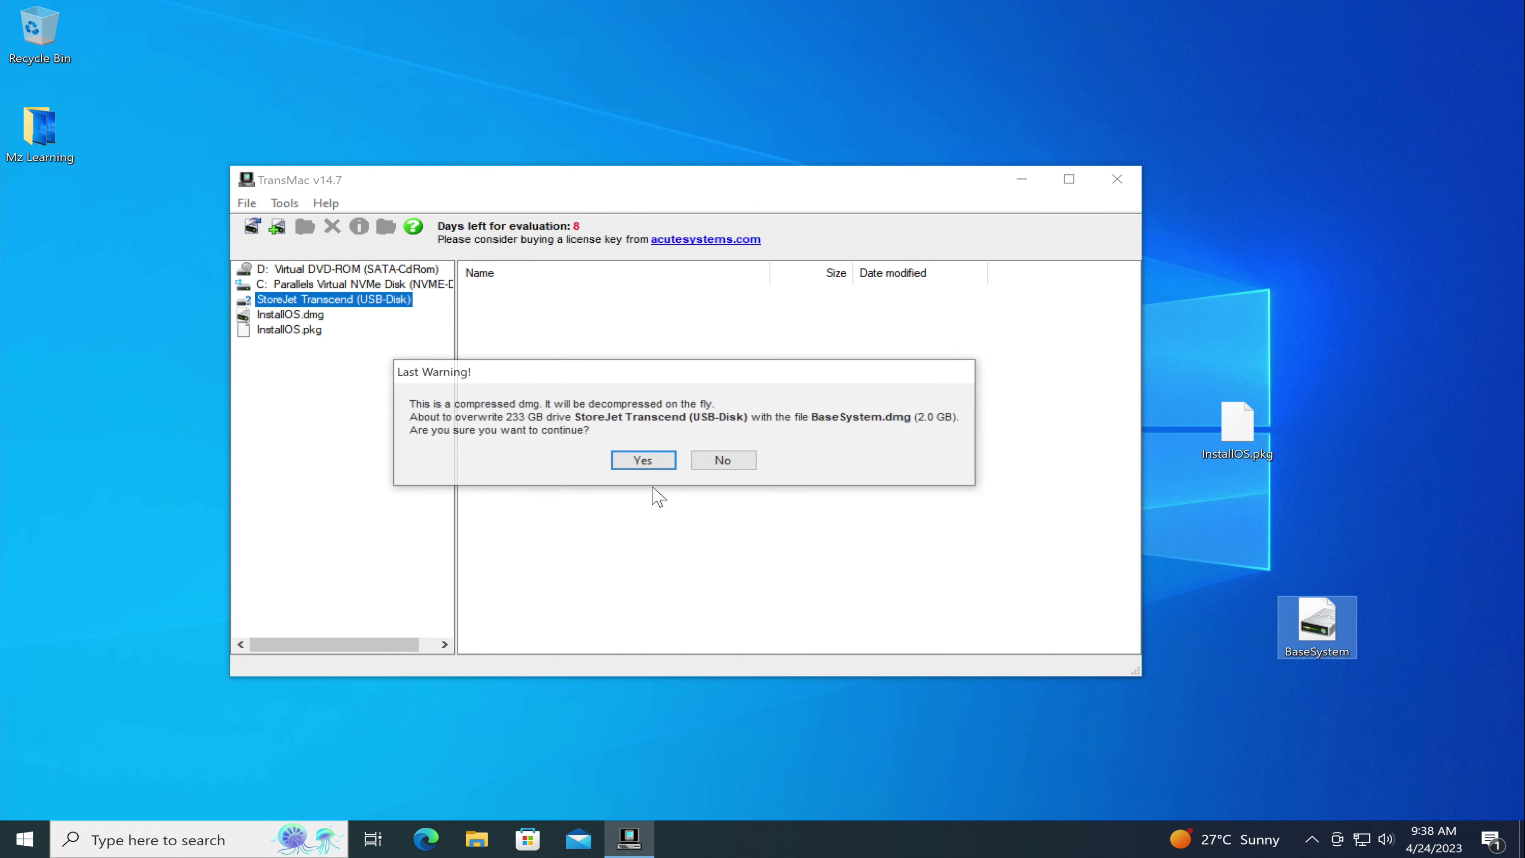
click(652, 464)
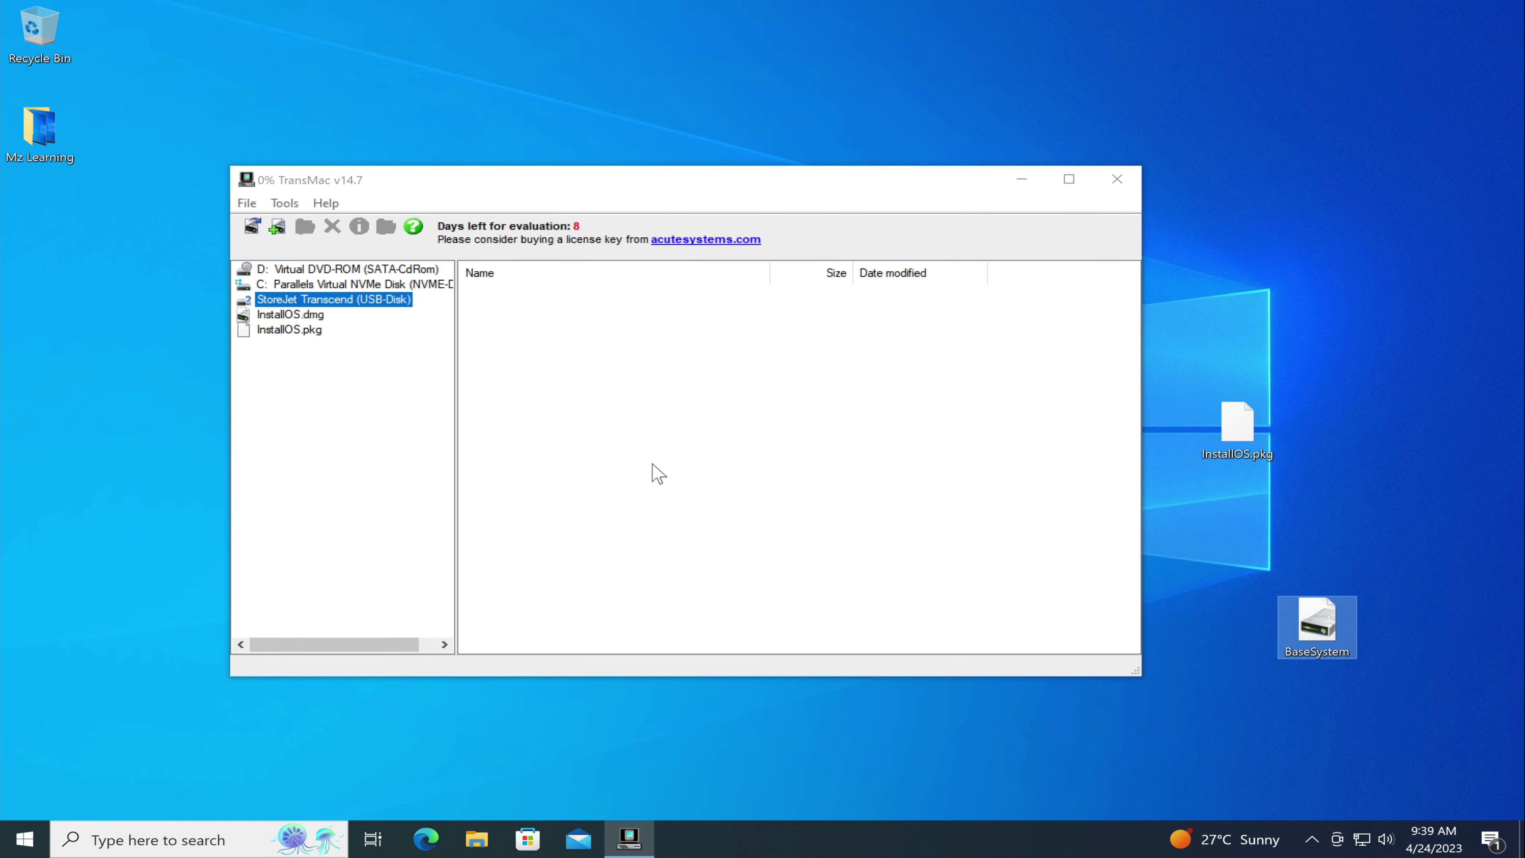